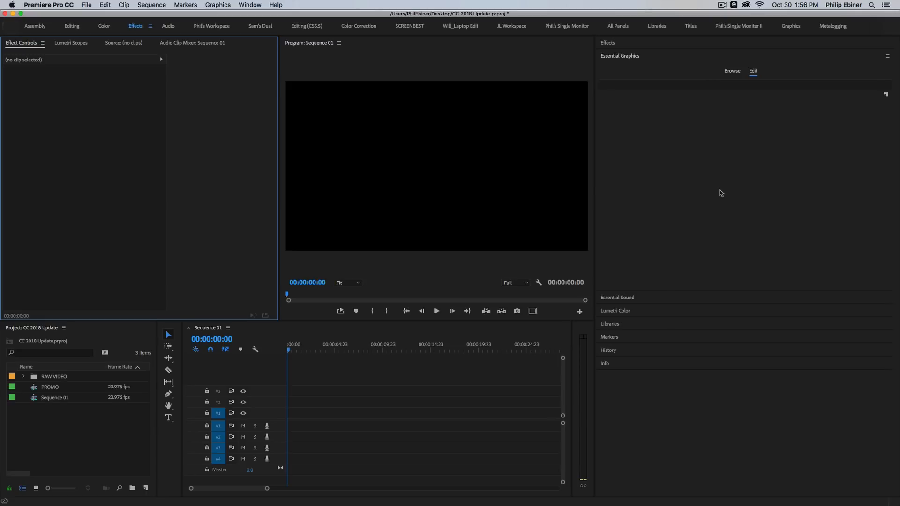
Step: Add the Sports Lower Third Side template from the [AE] Sports Package at the start of track V2, accepting font substitution
left_click(729, 72)
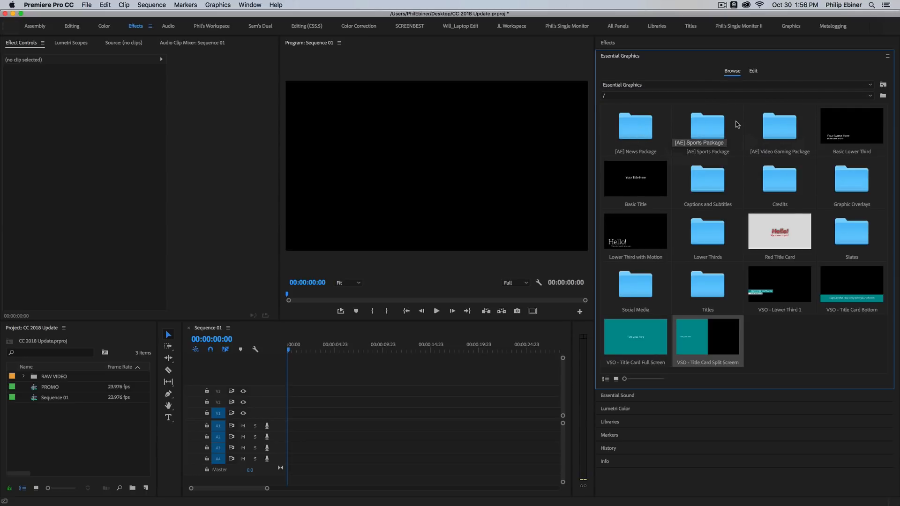
double_click(712, 130)
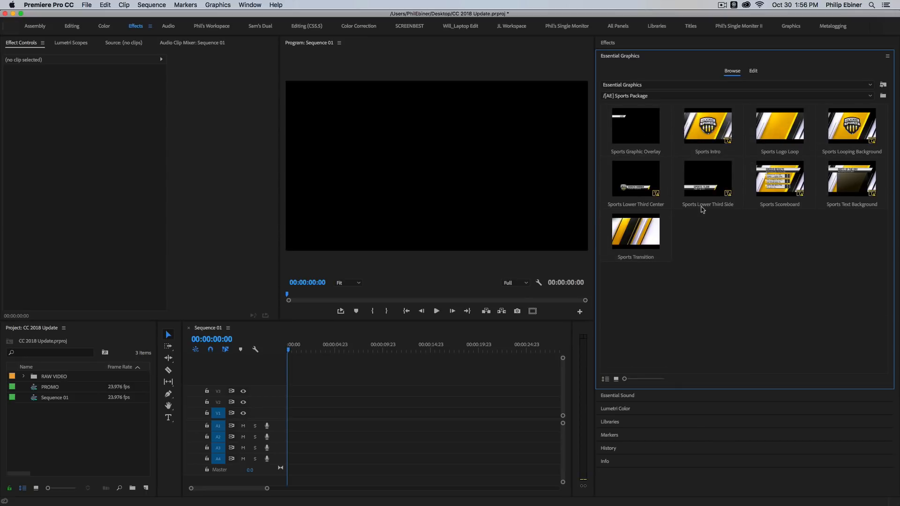
left_click(726, 203)
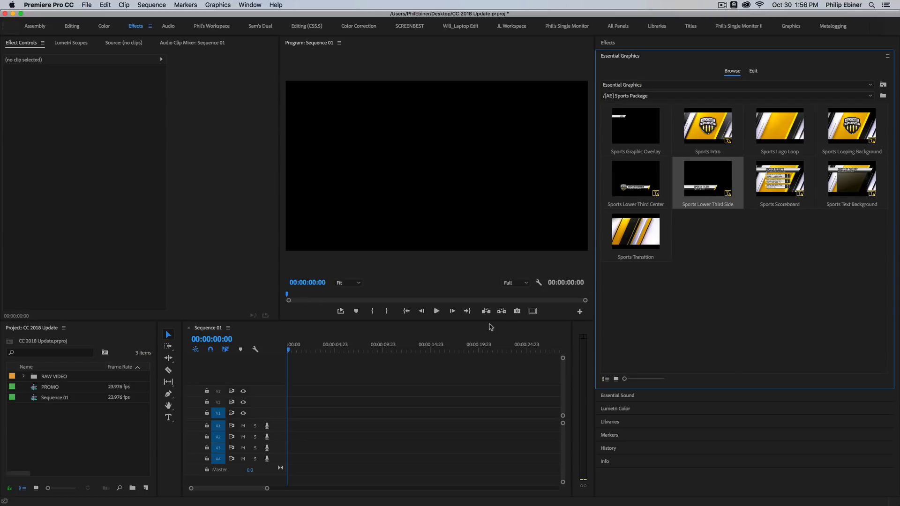
left_click_drag(489, 327, 290, 405)
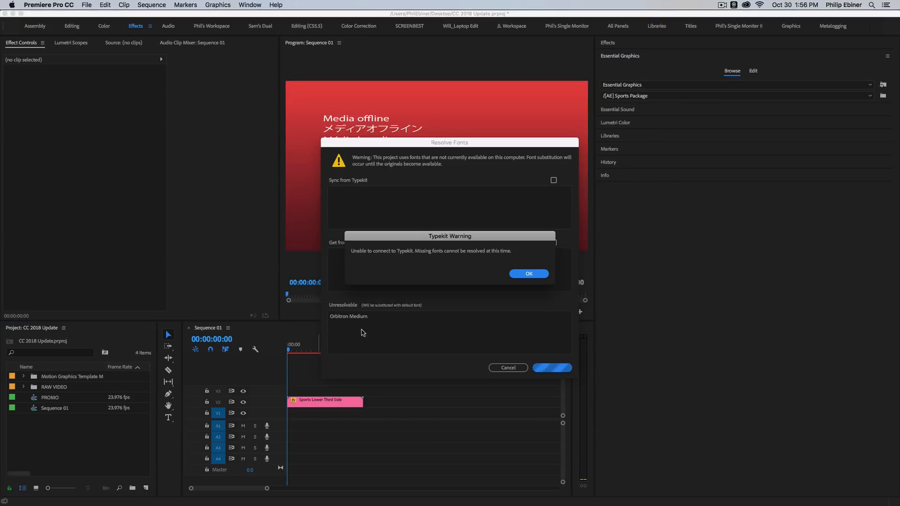
left_click(524, 276)
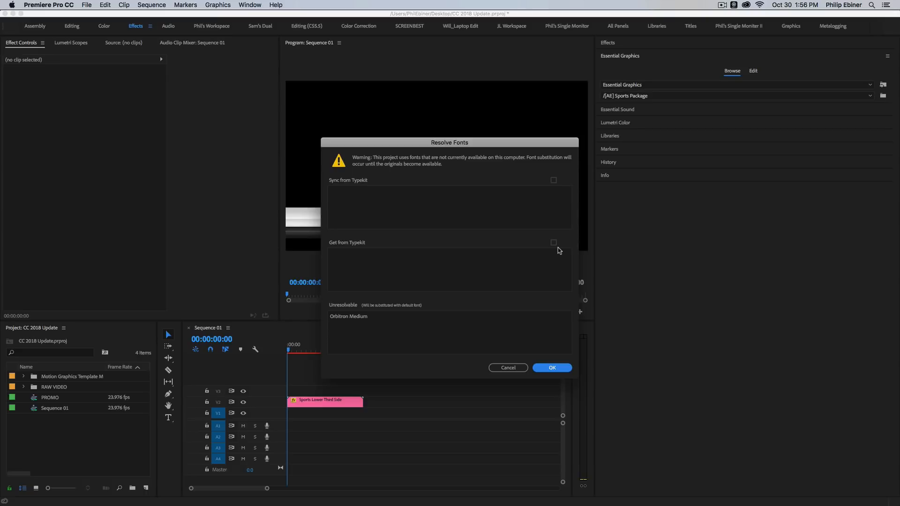
left_click(552, 367)
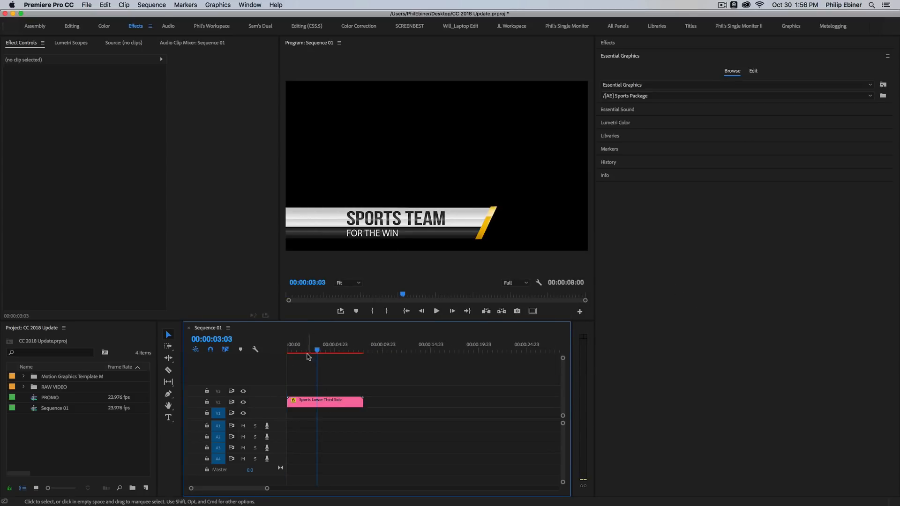
left_click(327, 403)
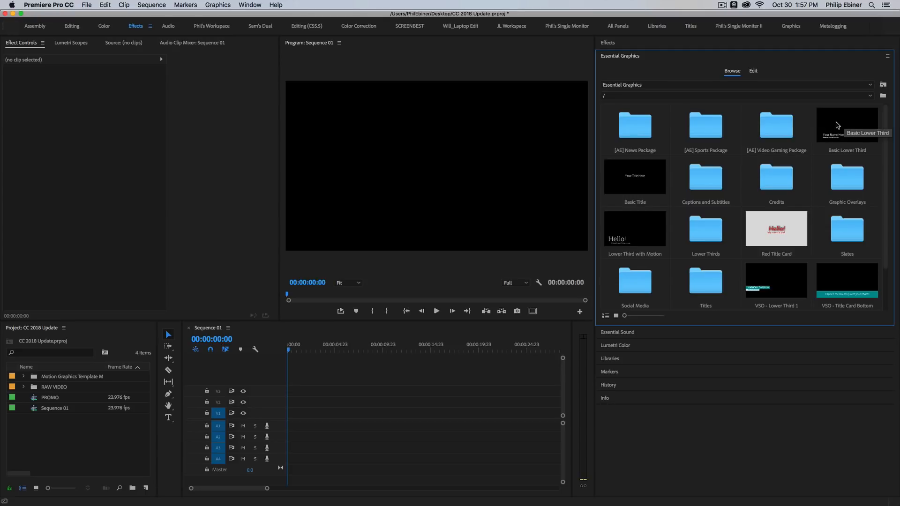
Step: Add the Basic Lower Third template at the start of track V2 and select its clip for editing at 00:00:02:05
left_click_drag(830, 135, 281, 404)
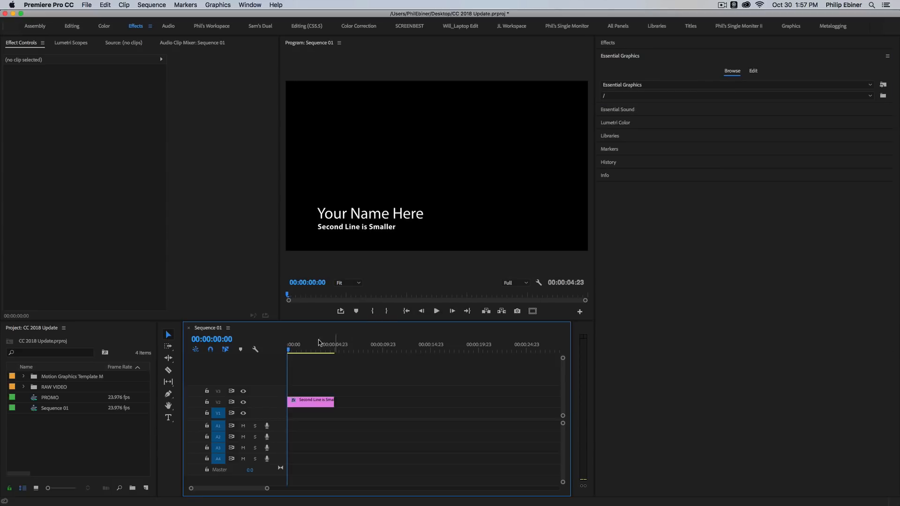
left_click(308, 349)
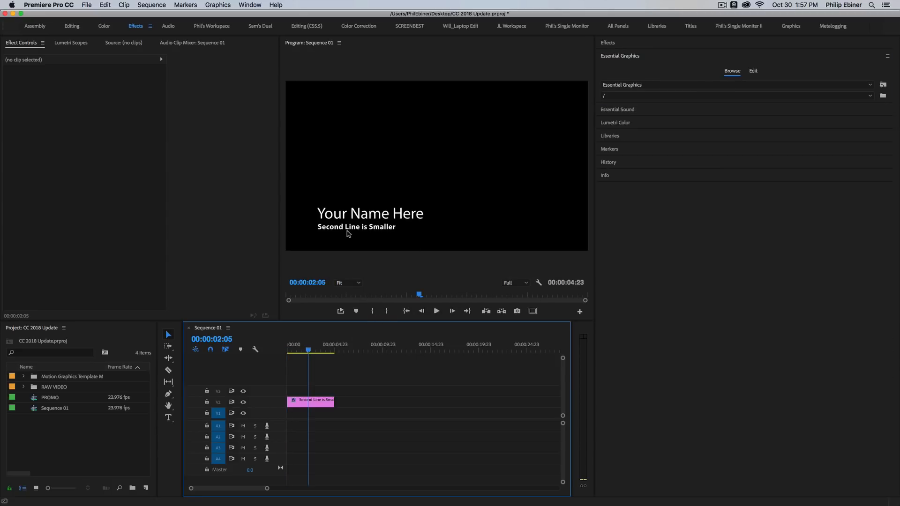
left_click(313, 402)
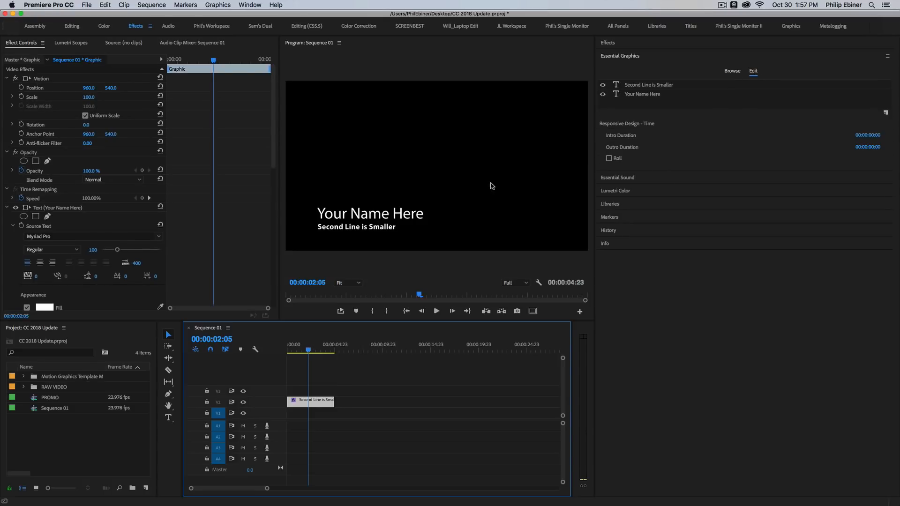
Step: Try moving the "Your Name Here" and "Second Line is Smaller" texts separately in the frame, and undo the moves
left_click_drag(478, 171, 315, 248)
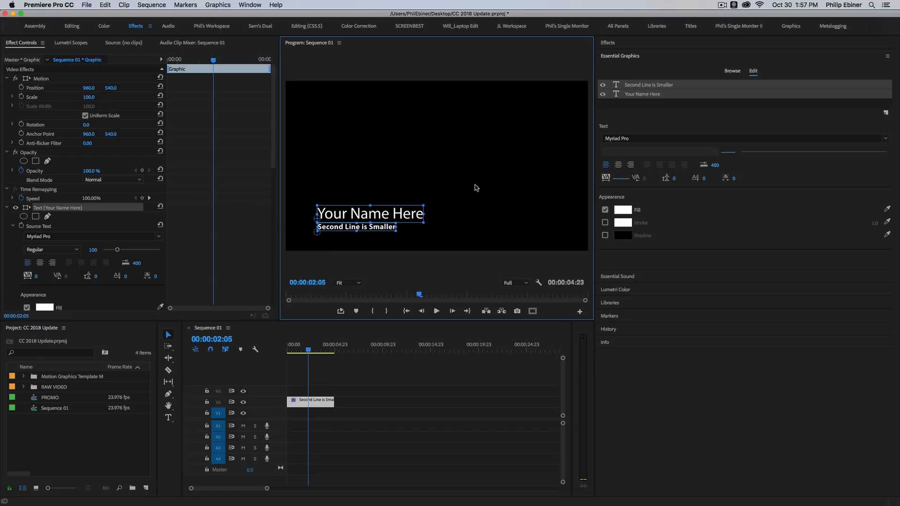
left_click(434, 194)
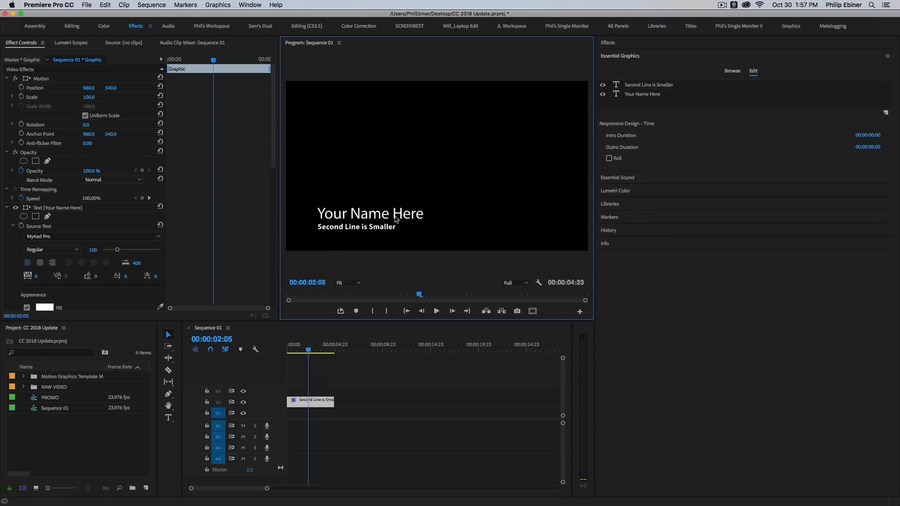
left_click_drag(396, 217, 466, 189)
left_click(352, 229)
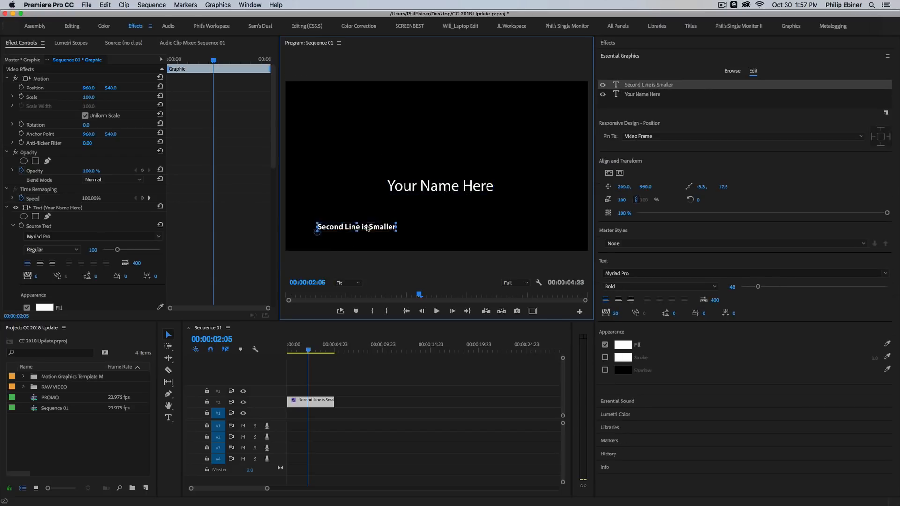
left_click_drag(351, 229, 452, 209)
key("ctrl+z")
key("ctrl+z")
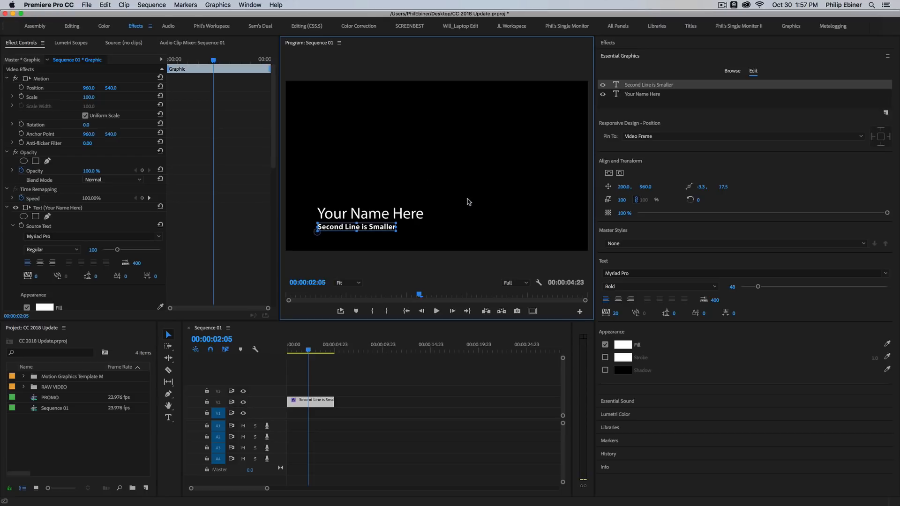
Step: Try selecting both text lines of the lower third together in the frame to handle them as one
left_click_drag(423, 203, 335, 242)
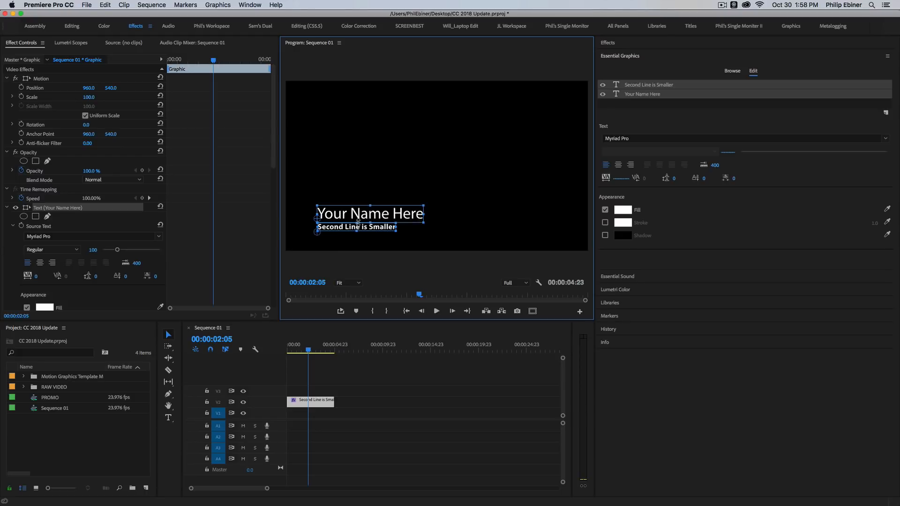
left_click_drag(447, 188, 313, 234)
left_click_drag(458, 178, 312, 257)
mouse_move(389, 213)
left_mouse_down()
mouse_move(369, 223)
mouse_move(388, 201)
mouse_move(389, 212)
left_mouse_up()
left_click(388, 251)
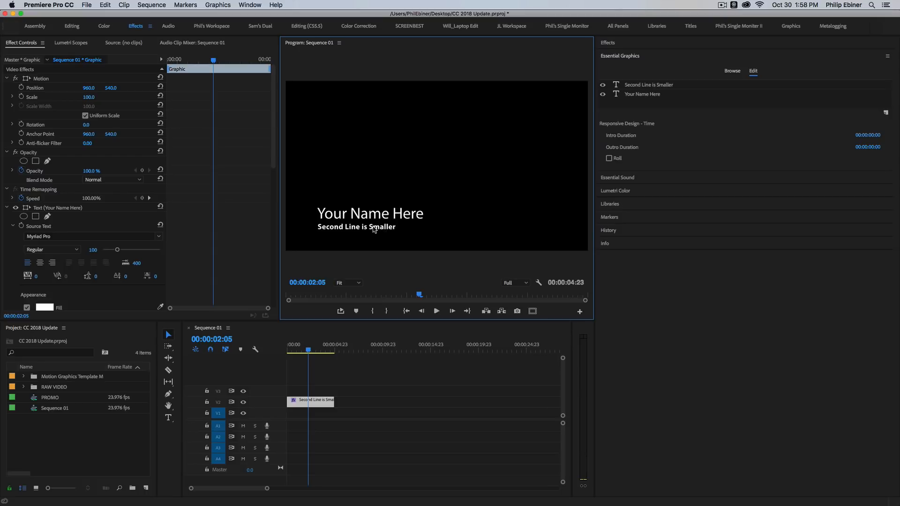
Step: Save the project and pin the "Second Line is Smaller" layer to all four edges of "Your Name Here"
left_click(385, 228)
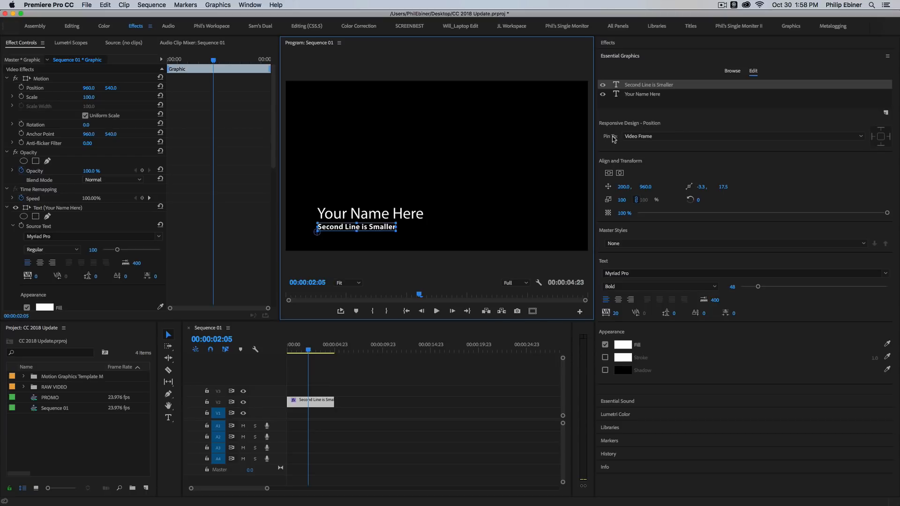
key("super+s")
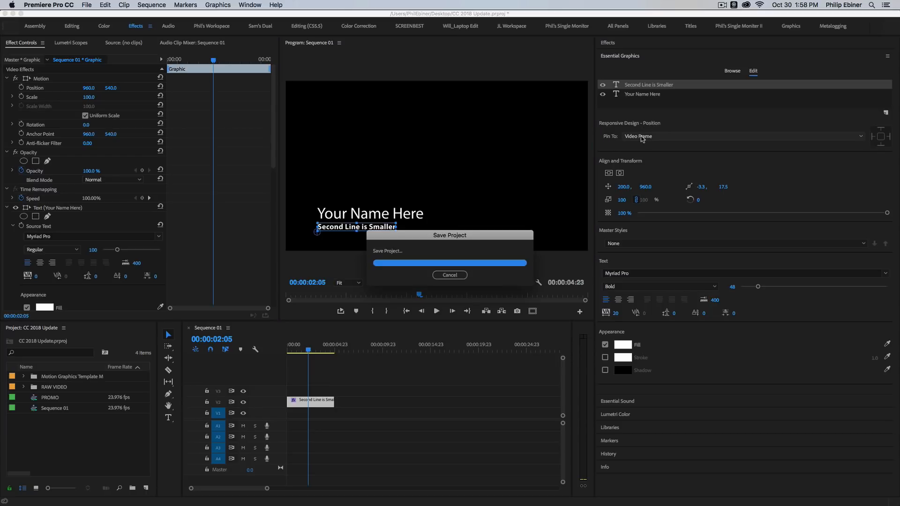
left_click(645, 137)
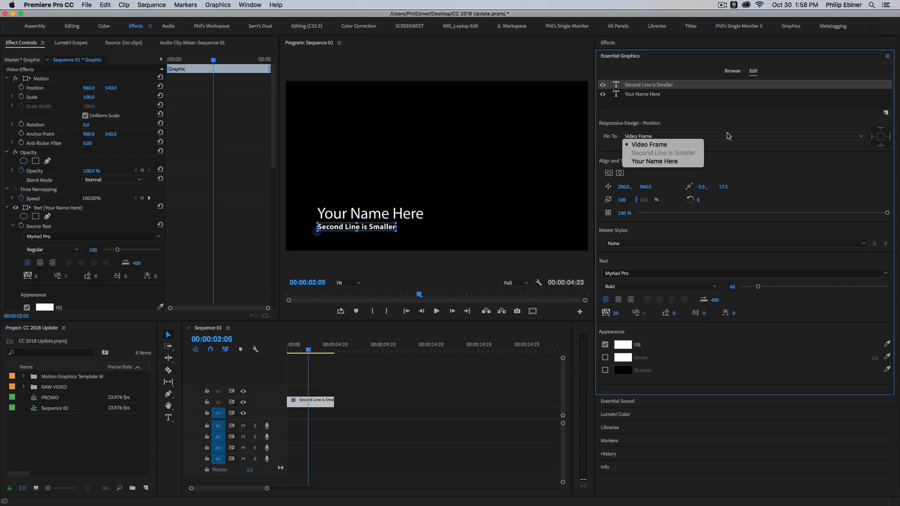
left_click(656, 161)
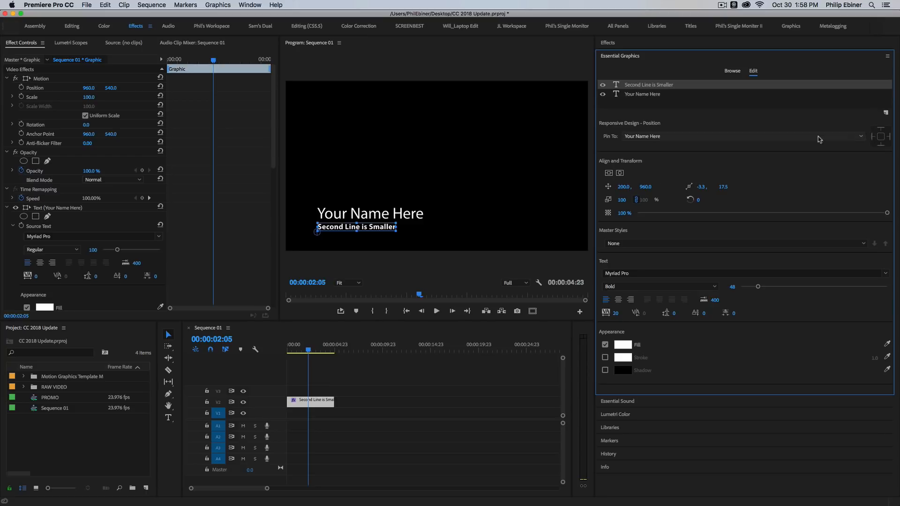
left_click(881, 137)
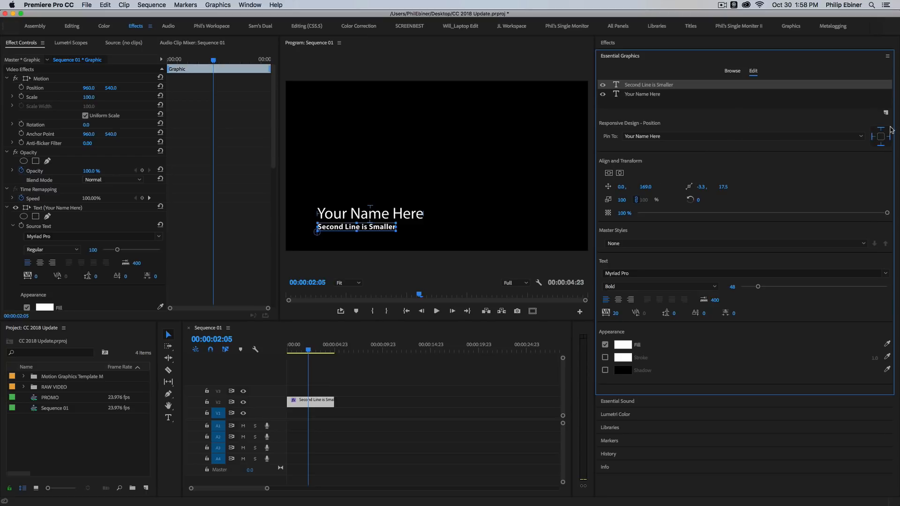
Step: Test the pinning by moving and scaling the "Your Name Here" layer, and undo each change
left_click(636, 95)
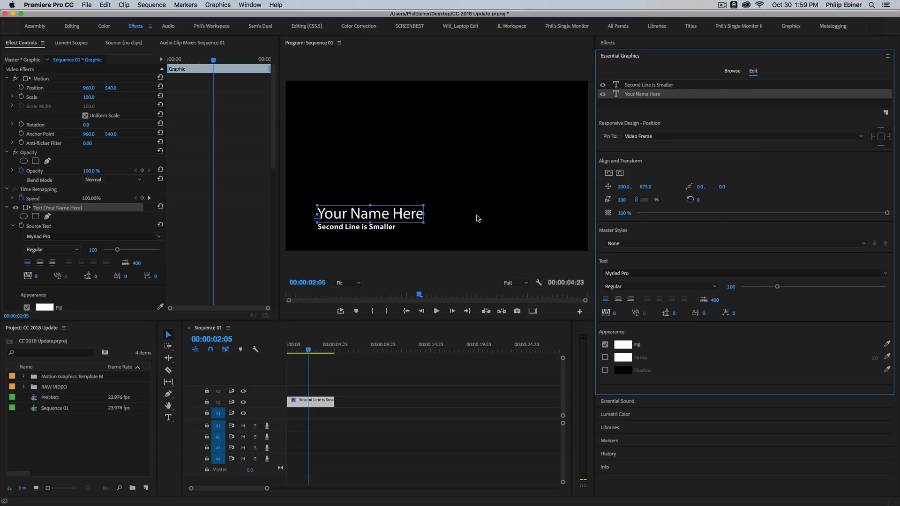
mouse_move(624, 189)
left_mouse_down()
mouse_move(666, 189)
mouse_move(609, 189)
mouse_move(628, 188)
left_mouse_up()
key("super+z")
left_click_drag(622, 199, 688, 200)
key("super+z")
left_click_drag(424, 205, 541, 165)
key("super+z")
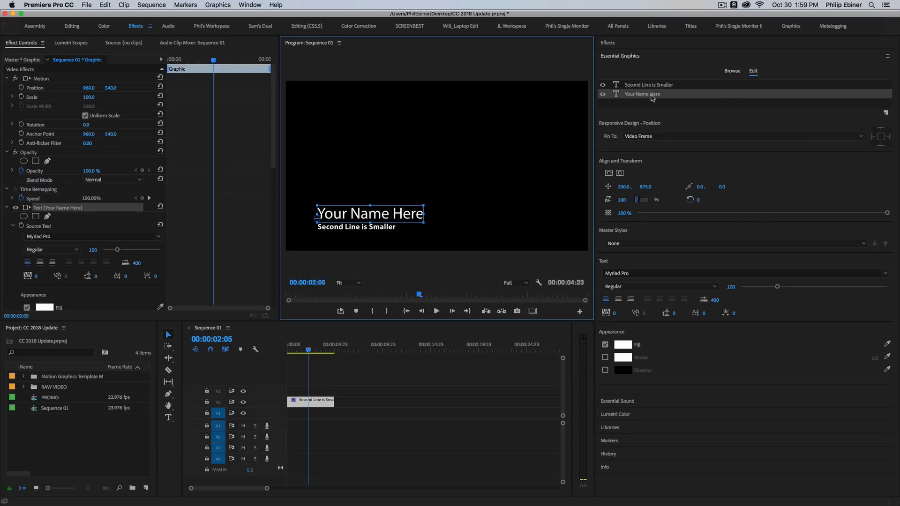
Step: Pin "Second Line is Smaller" to only the top edge of "Your Name Here" and test it by moving the name line
left_click(363, 232)
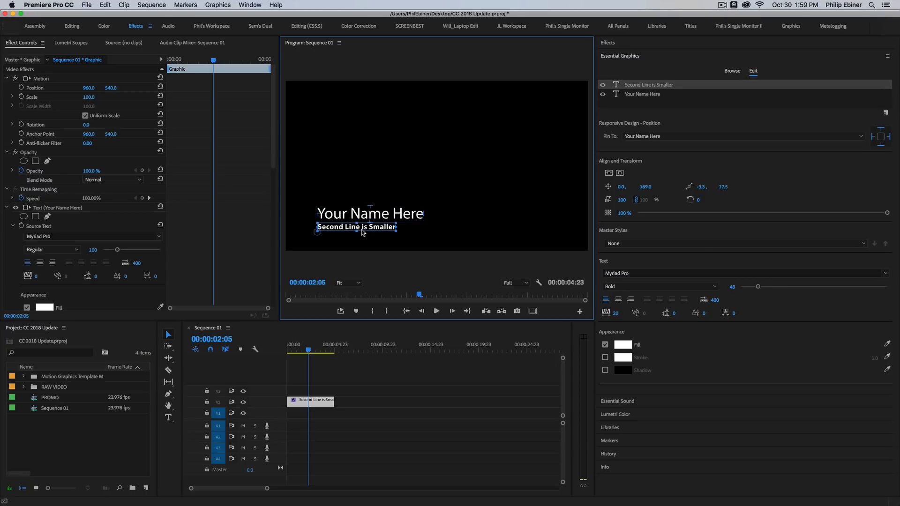
left_click(896, 134)
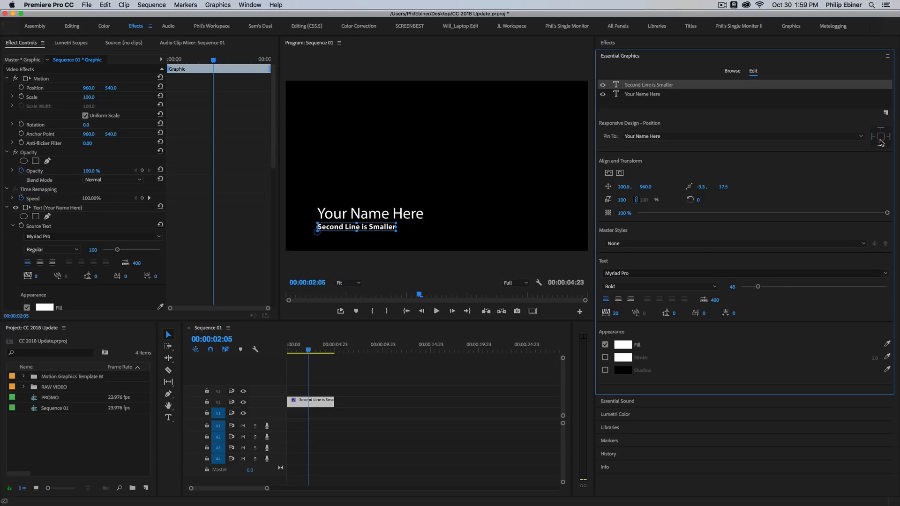
left_click(882, 130)
left_click(392, 216)
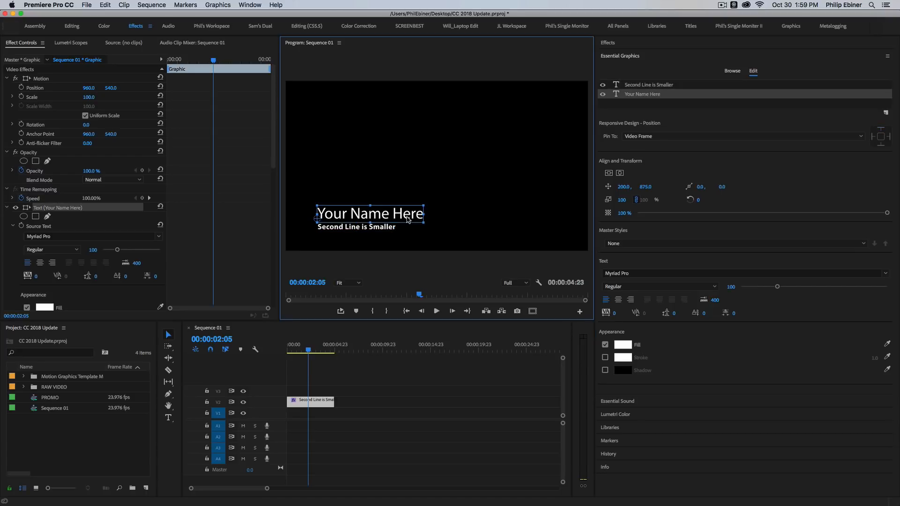
mouse_move(374, 215)
left_mouse_down()
mouse_move(525, 203)
mouse_move(276, 219)
mouse_move(358, 215)
mouse_move(310, 227)
mouse_move(294, 224)
mouse_move(364, 215)
mouse_move(371, 139)
mouse_move(370, 228)
mouse_move(377, 101)
mouse_move(370, 223)
mouse_move(370, 197)
mouse_move(382, 209)
mouse_move(379, 222)
left_mouse_up()
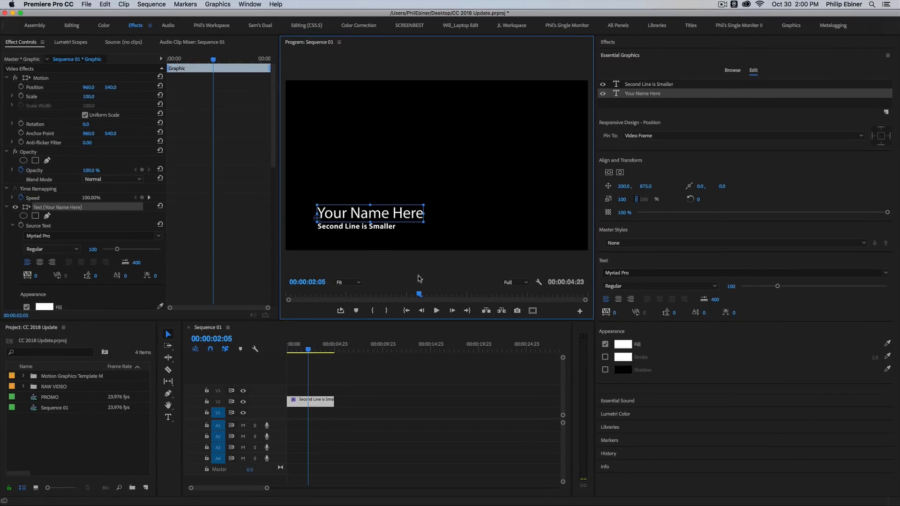
Step: Examine the sample previews in the font list for the "Your Name Here" text layer
left_click(638, 273)
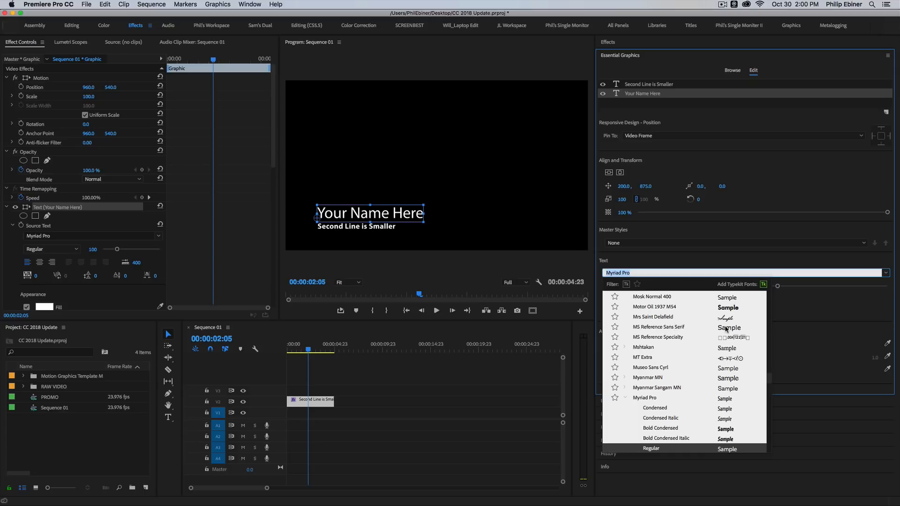
scroll(726, 330, "down", 5)
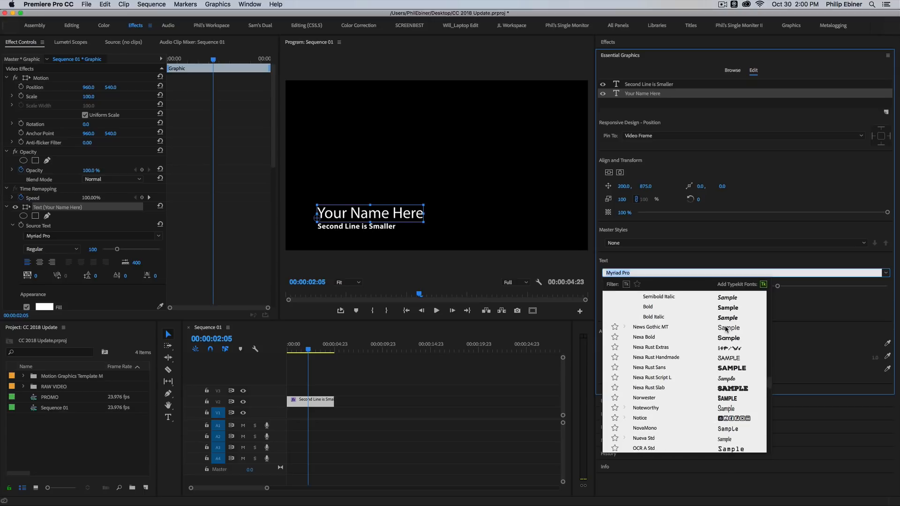
scroll(725, 330, "down", 5)
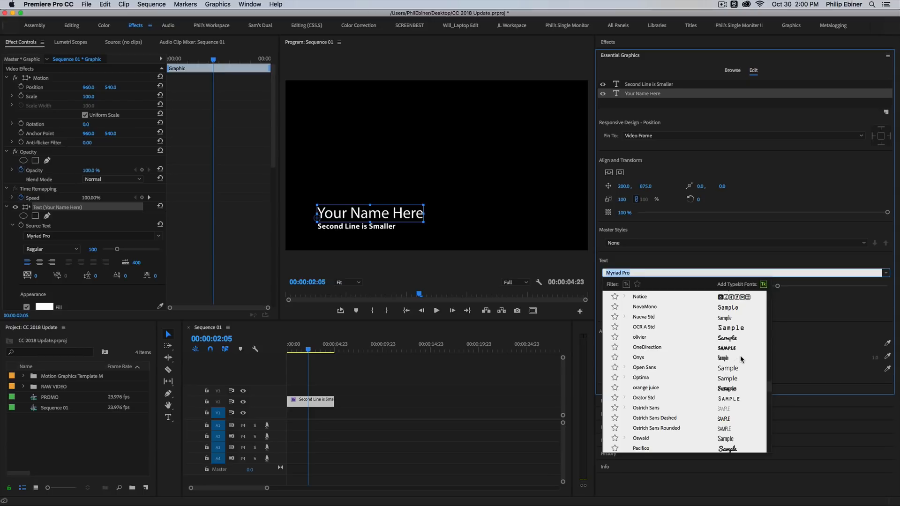
scroll(740, 358, "down", 4)
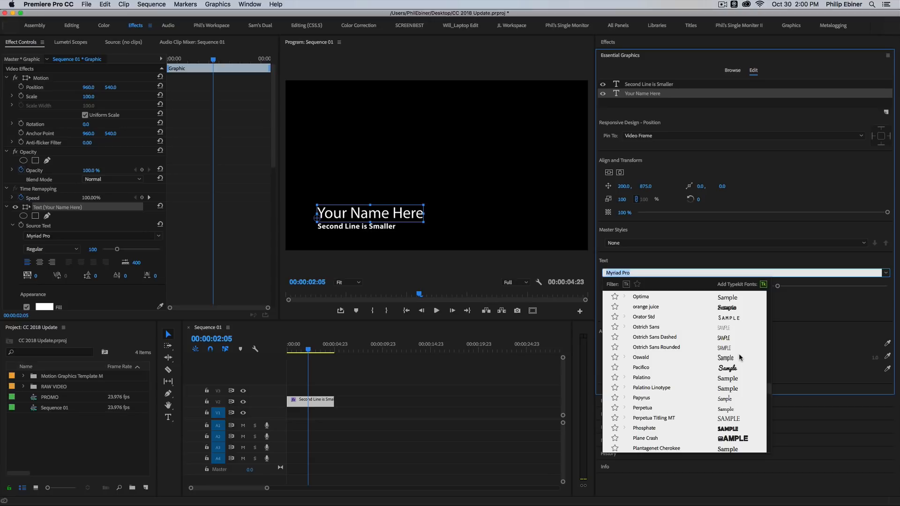
scroll(740, 357, "down", 3)
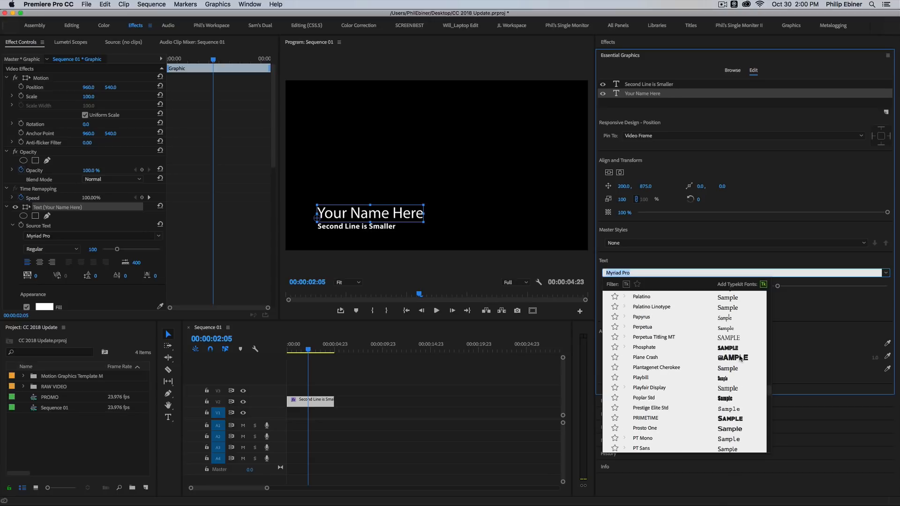
scroll(735, 407, "down", 4)
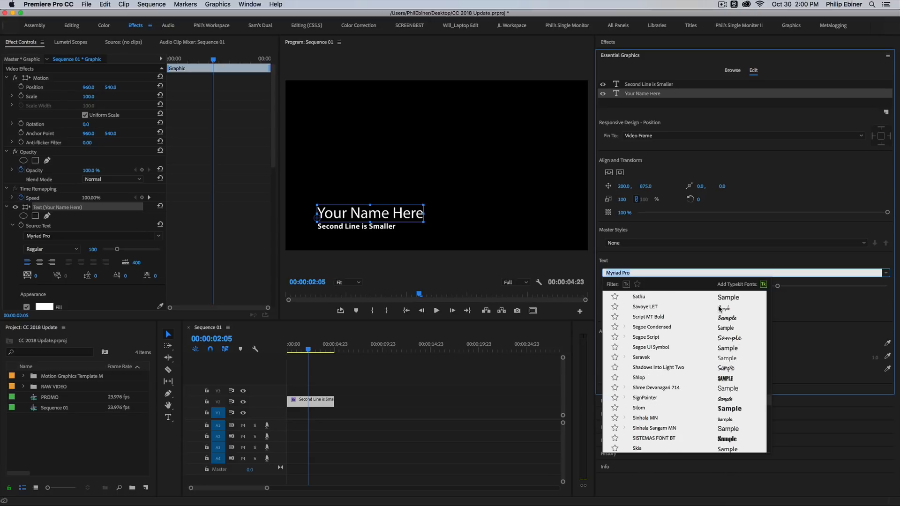
scroll(733, 382, "up", 1)
scroll(726, 381, "up", 10)
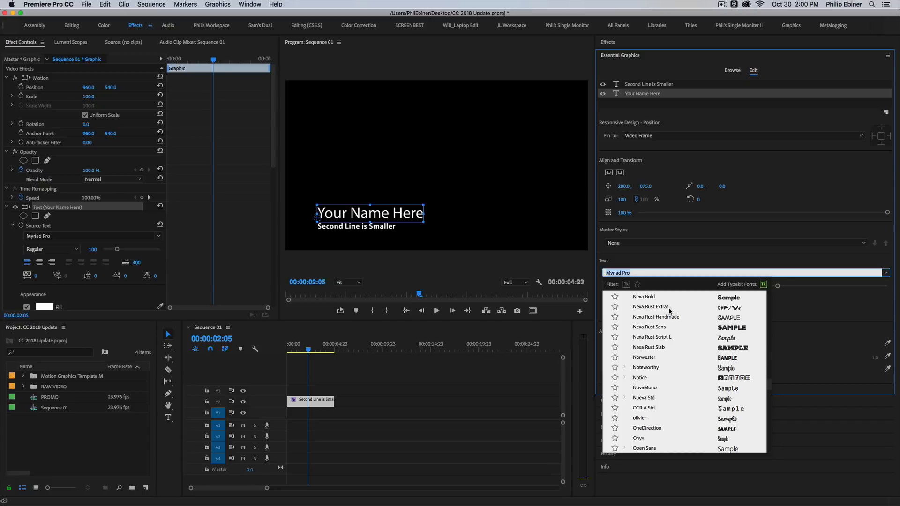
Step: Mark the olivier font as a favorite and filter the font list to show only favorites
scroll(658, 416, "down", 4)
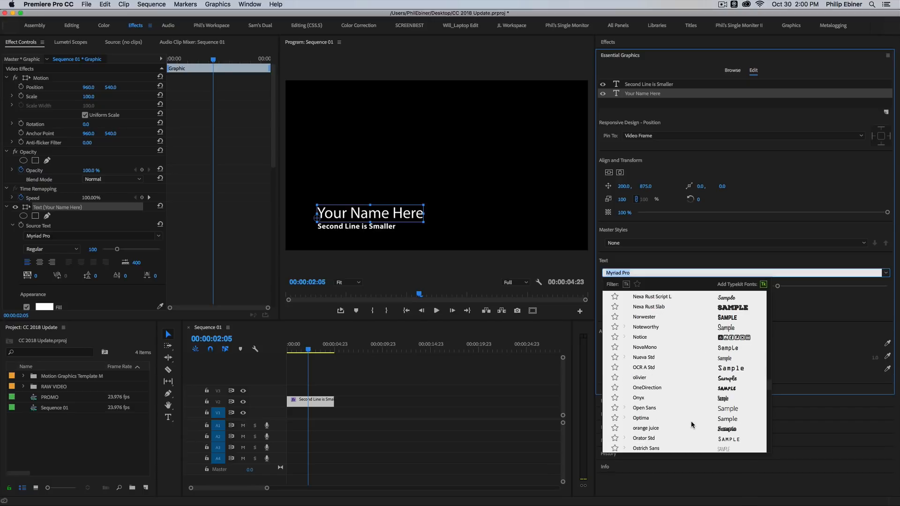
left_click(615, 377)
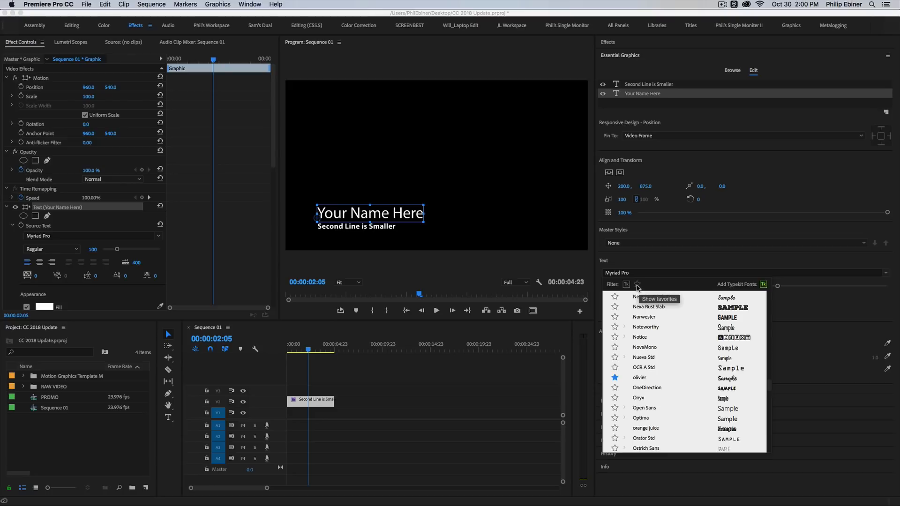
left_click(637, 284)
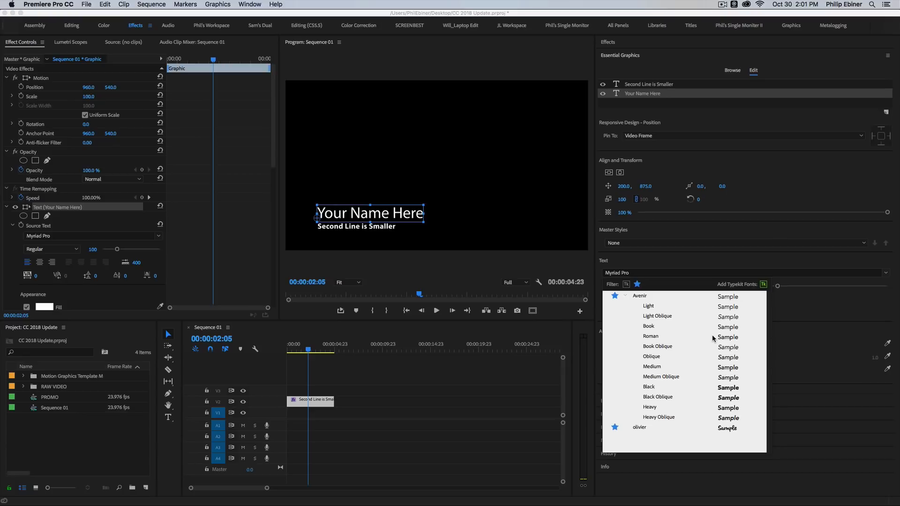
key("Escape")
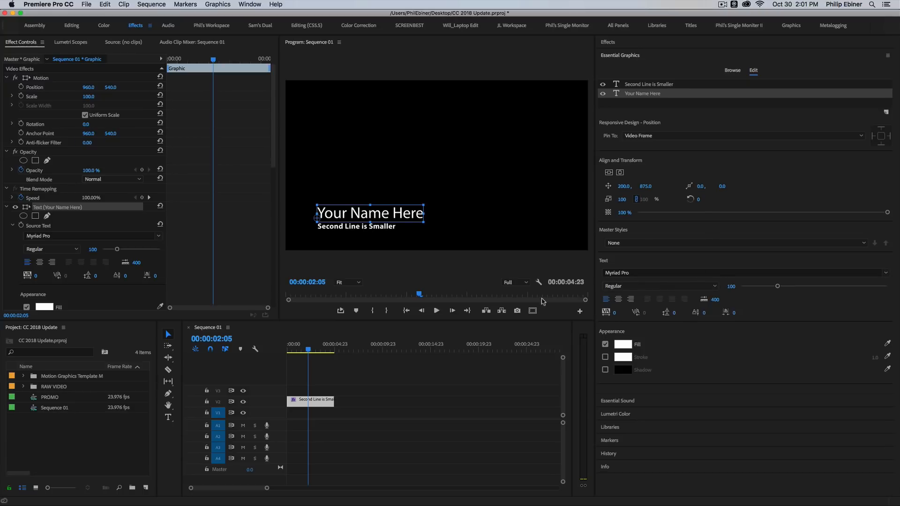
Step: Bring up the Responsive Design - Time settings of the lower-third graphic clip
left_click(310, 402)
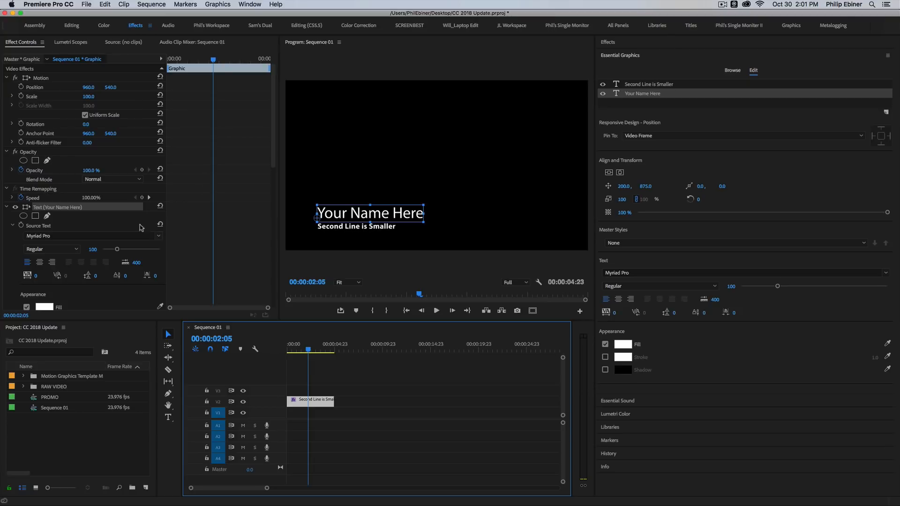
left_click(40, 189)
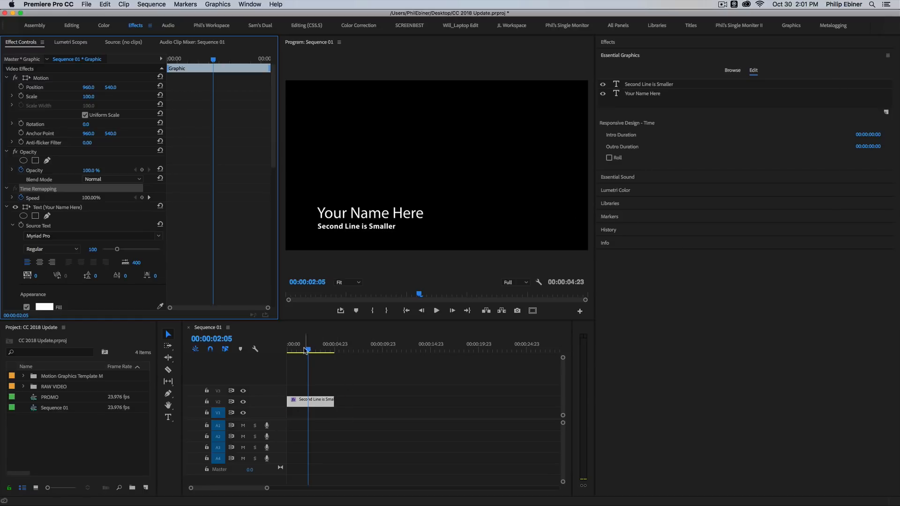
mouse_move(308, 350)
left_mouse_down()
mouse_move(282, 352)
mouse_move(304, 350)
left_mouse_up()
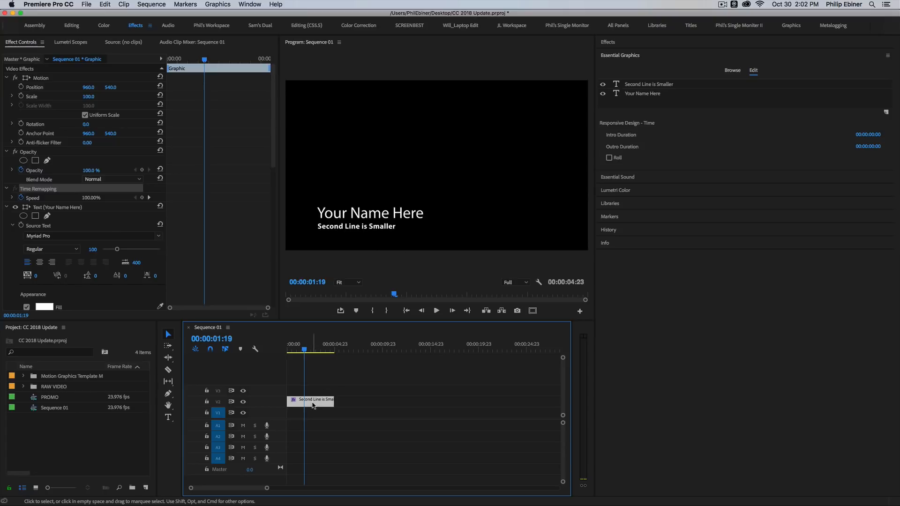
Step: Keyframe the graphic's Motion Position at 00:00:00:16, and set its vertical Position to 867 at 00:00:00:00 so it starts below the frame
left_click(348, 222)
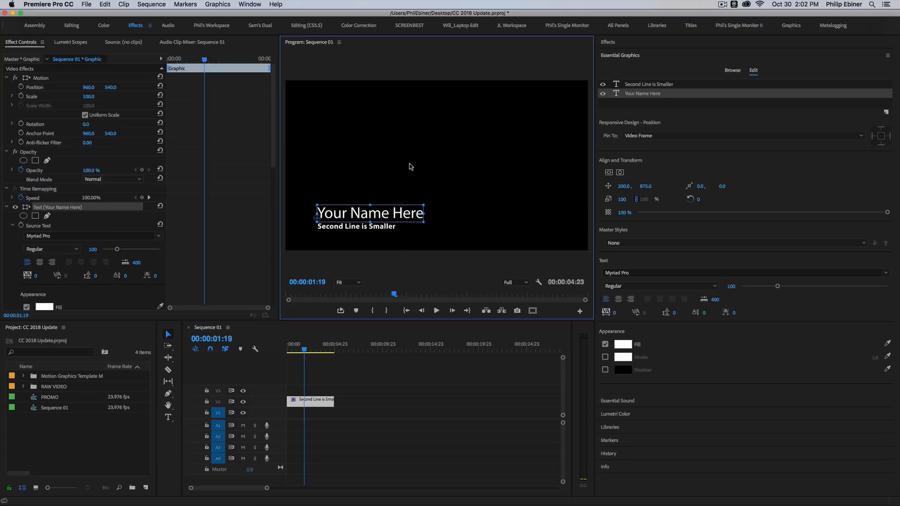
left_click_drag(197, 57, 181, 61)
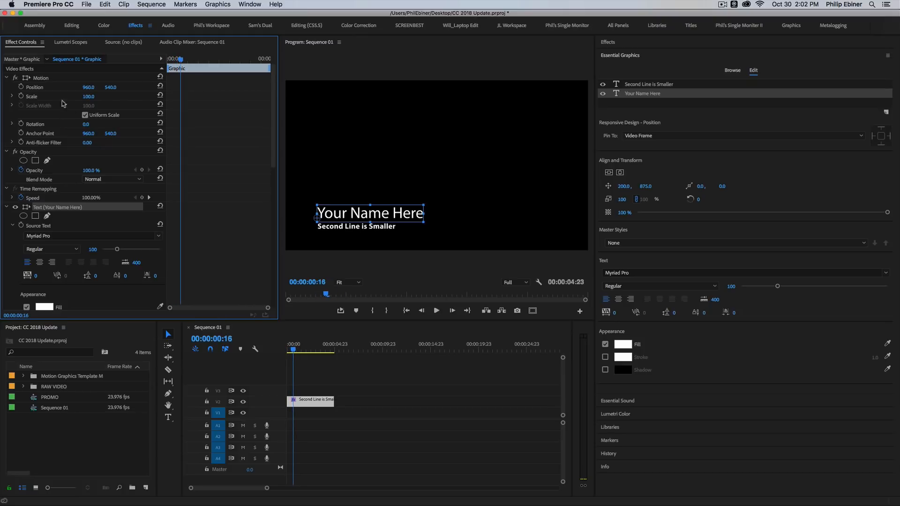
left_click(21, 88)
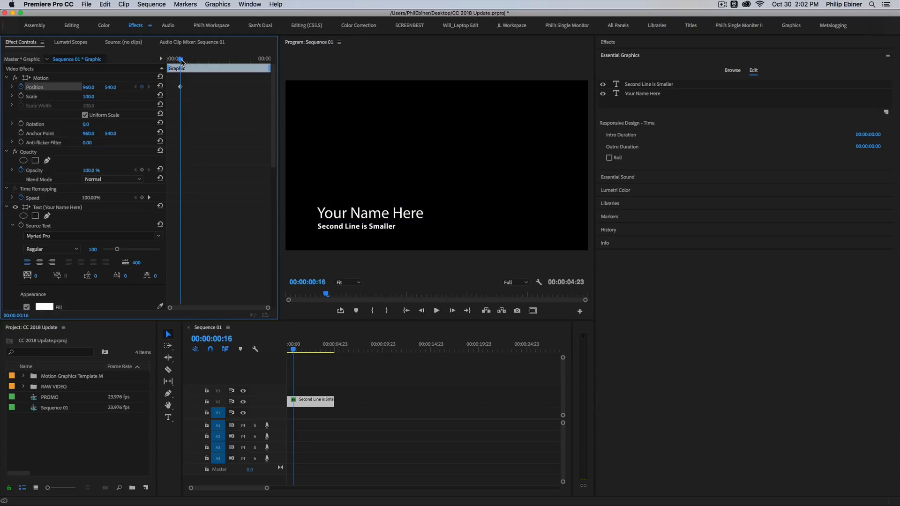
left_click_drag(182, 61, 155, 87)
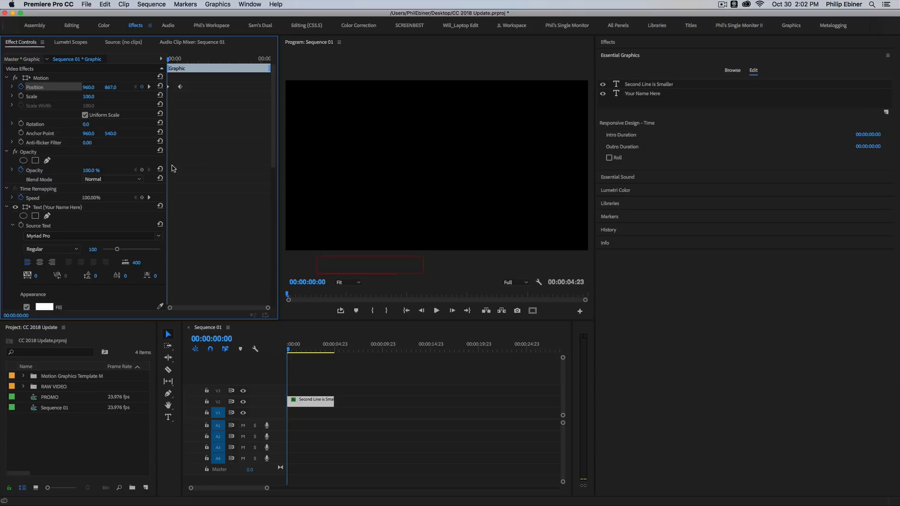
Step: Add a Position keyframe at 00:00:04:06 and set the vertical Position to 859 at 00:00:04:22 so the graphic exits below the frame
left_click_drag(328, 347, 330, 347)
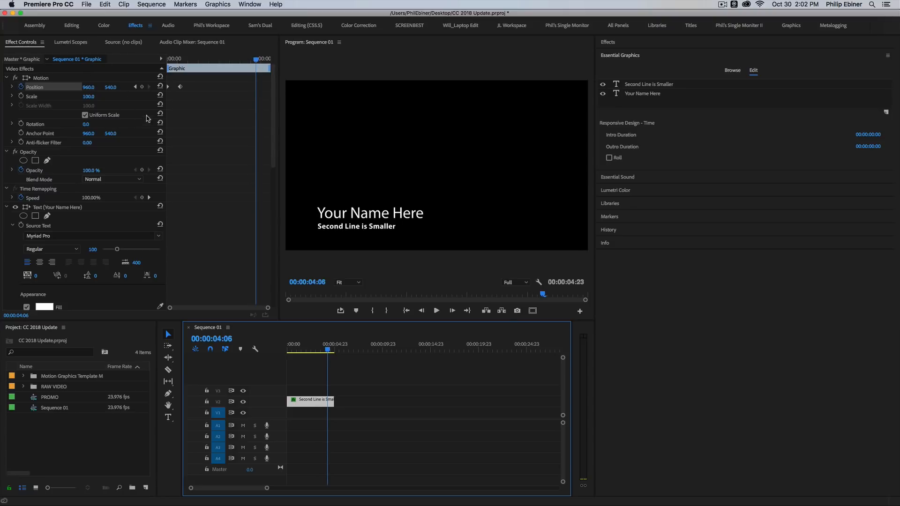
left_click(142, 87)
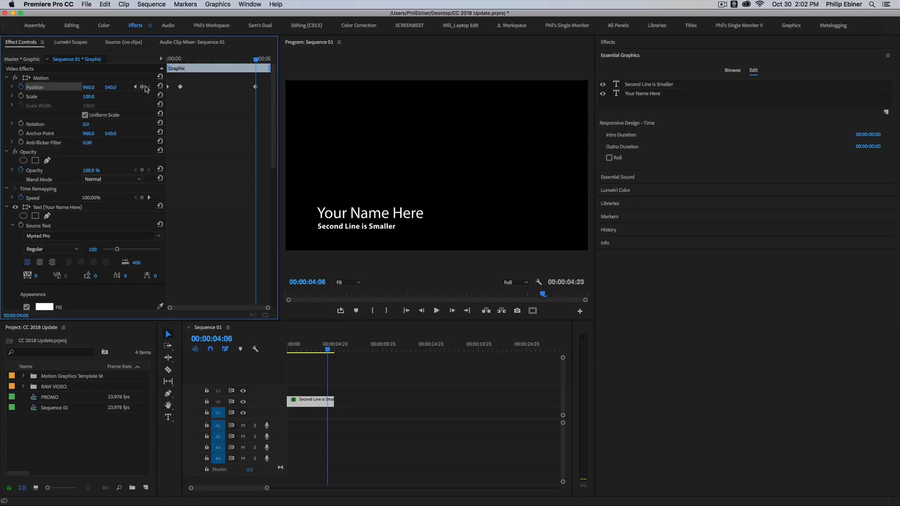
left_click_drag(262, 59, 279, 61)
key("Left")
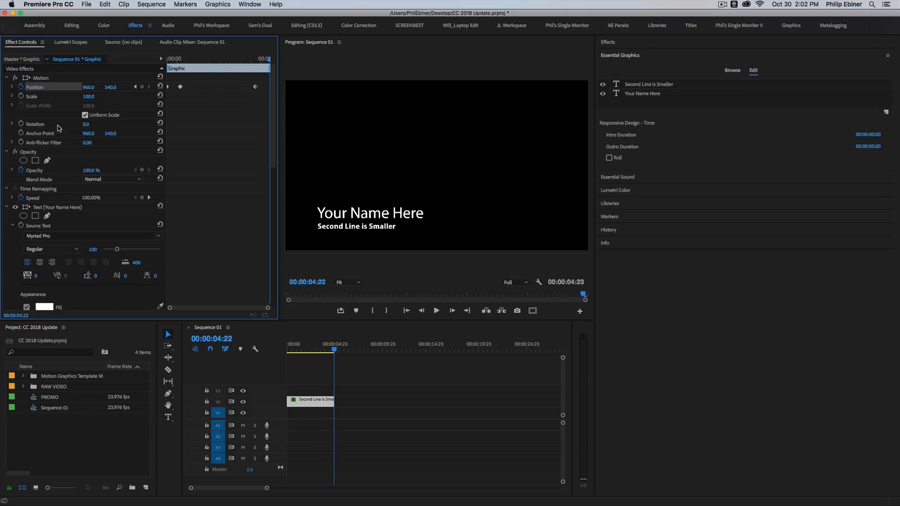
left_click_drag(111, 88, 252, 87)
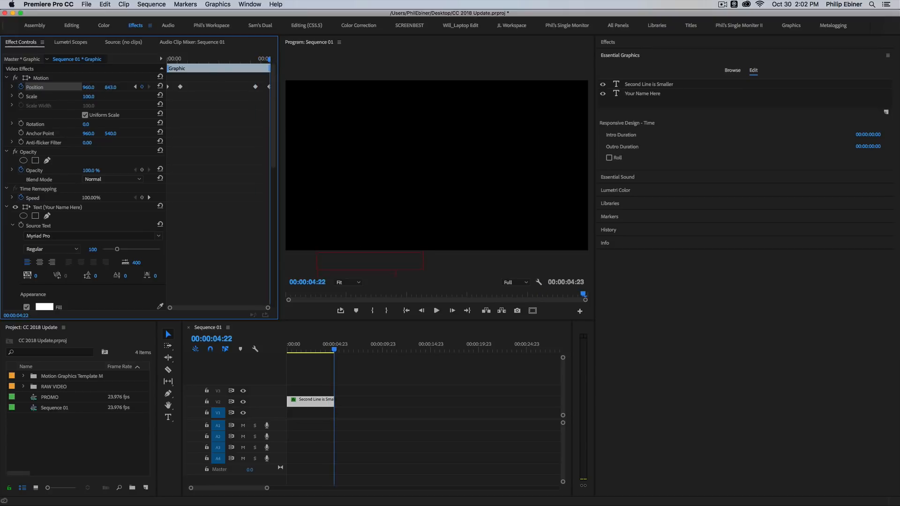
Step: Play the sequence from the start to review the lower third's slide-in and slide-out animation
left_click(277, 345)
key("Home")
left_click_drag(289, 350, 249, 353)
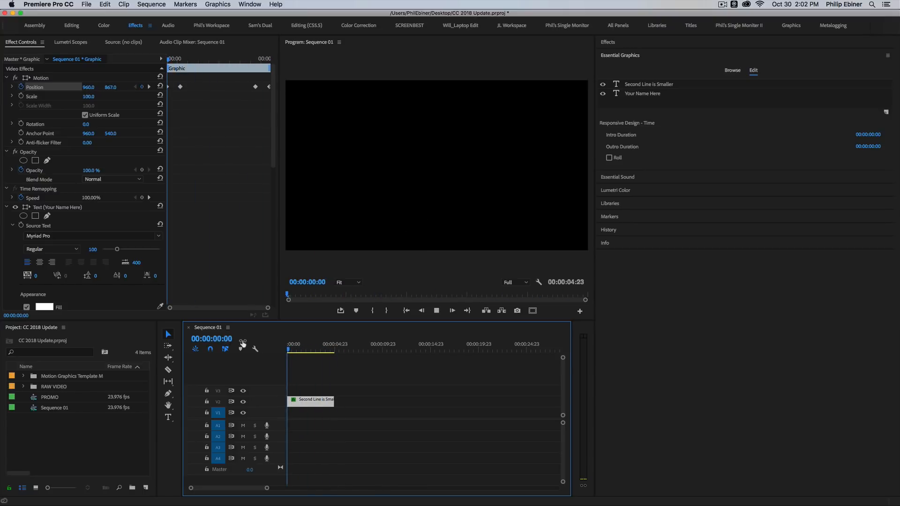
key("space")
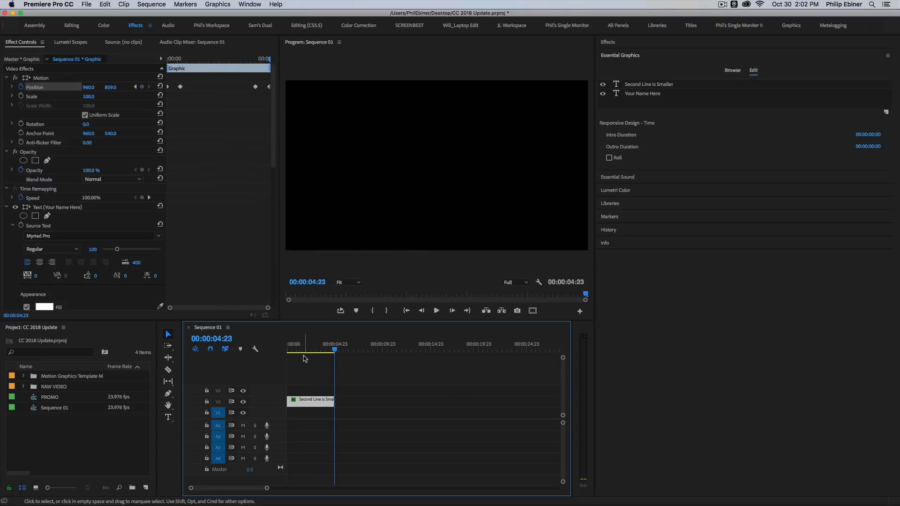
key("Home")
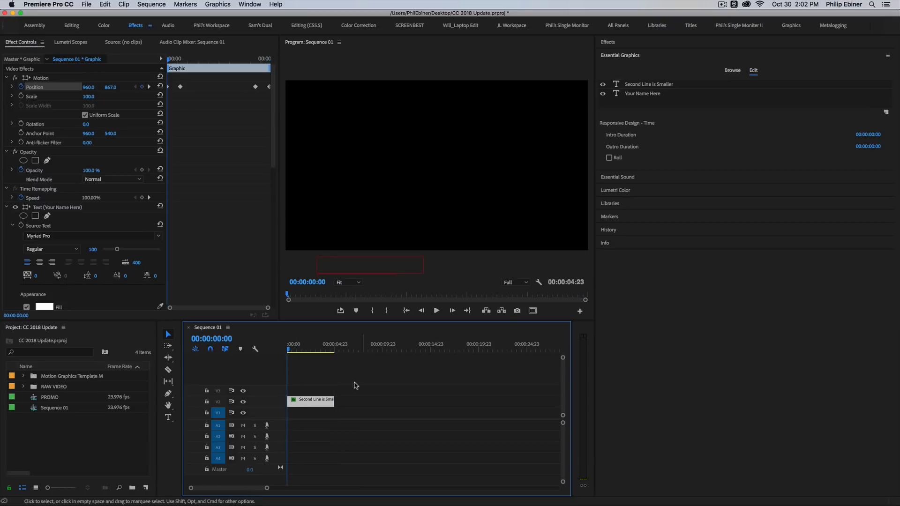
key("space")
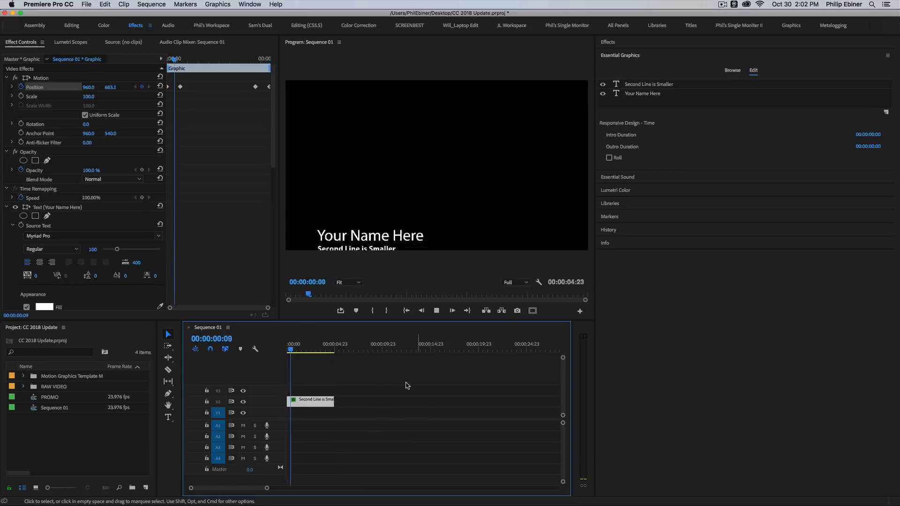
left_click(407, 385)
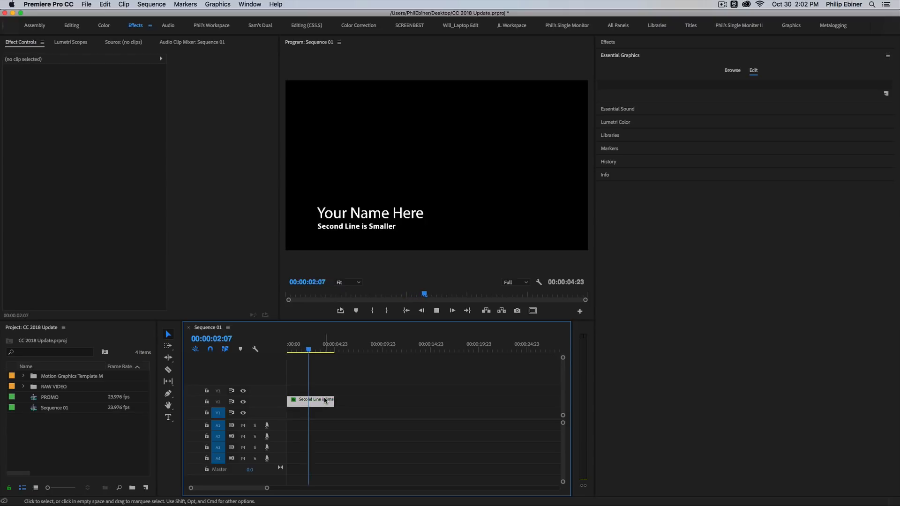
left_click(325, 400)
key("space")
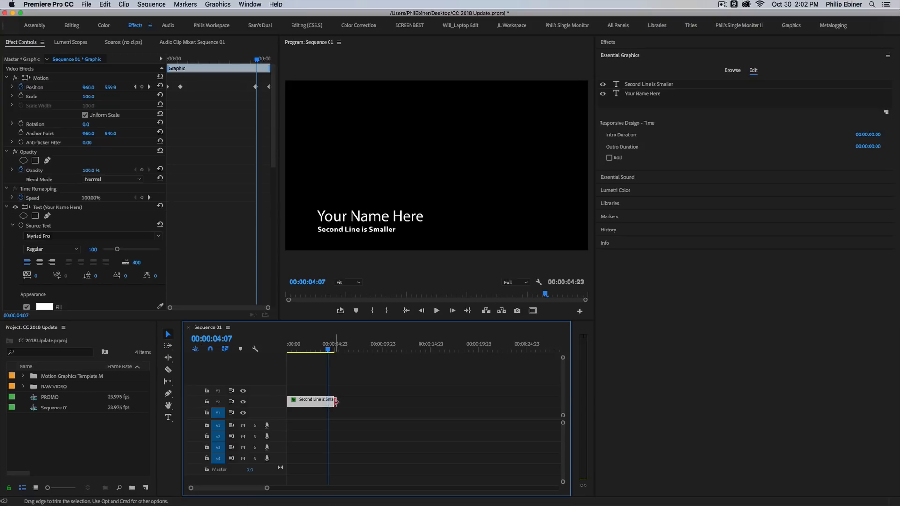
Step: Test the outro keyframes by trimming the graphic clip to 00:00:03:10 and extending it to 00:00:08:06 and 00:00:11:12
left_click_drag(332, 401, 319, 402)
left_click(303, 345)
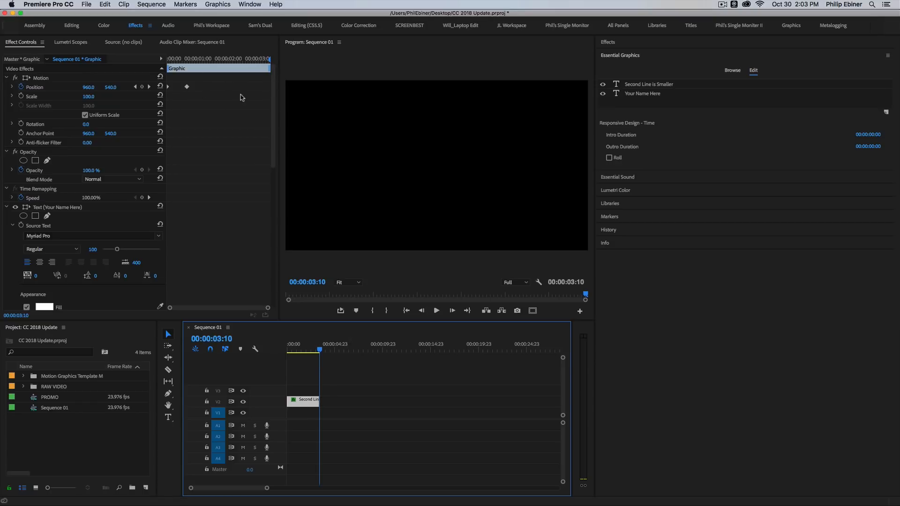
left_click_drag(318, 401, 368, 404)
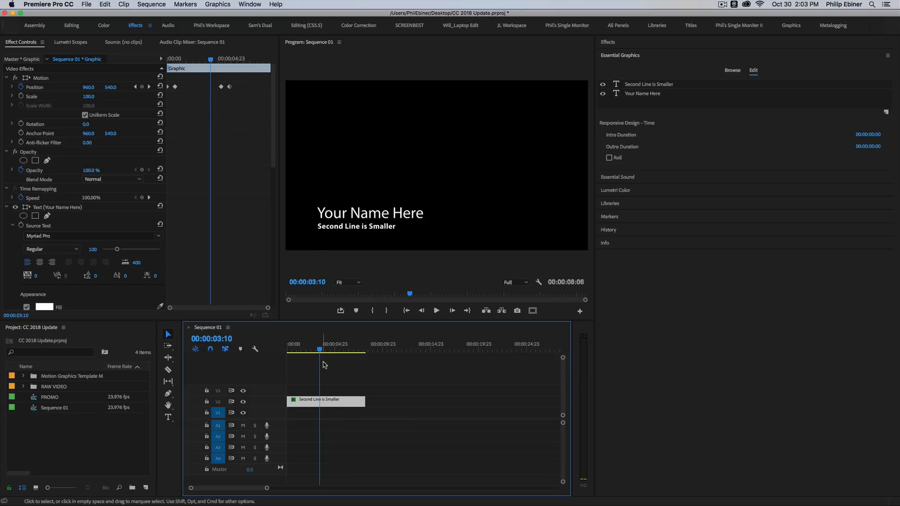
left_click_drag(320, 349, 345, 352)
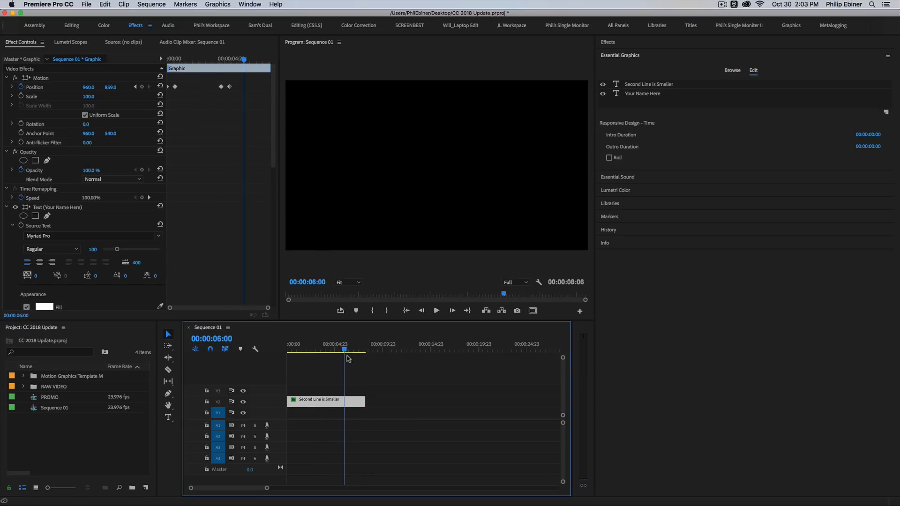
left_click_drag(369, 402, 399, 402)
left_click(204, 59)
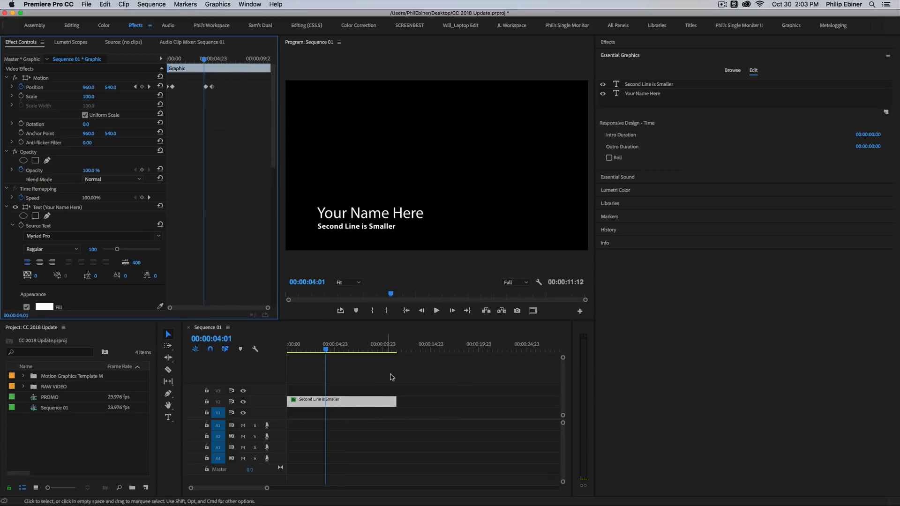
left_click(386, 348)
left_click_drag(385, 348, 335, 355)
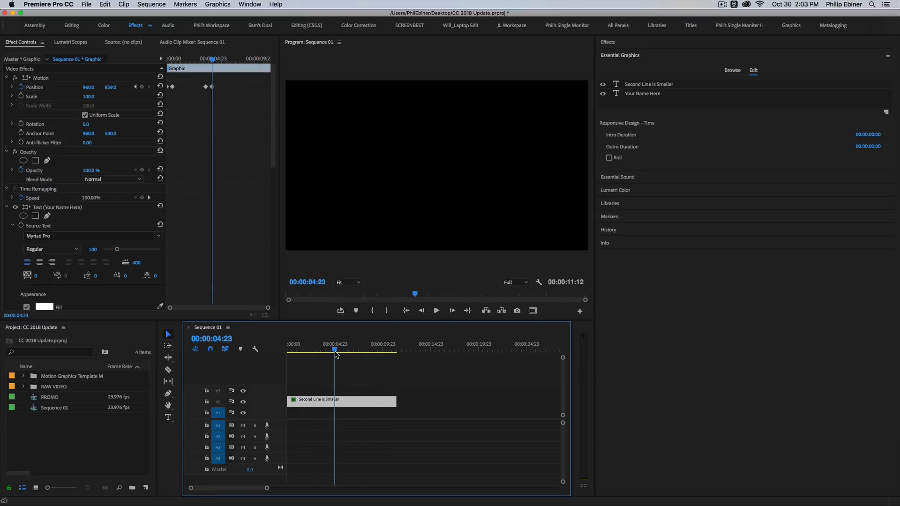
Step: Trim the graphic clip to end at 00:00:05:00 and set its Intro Duration to 00:00:00:16, matching the second Position keyframe
left_click_drag(368, 401, 334, 401)
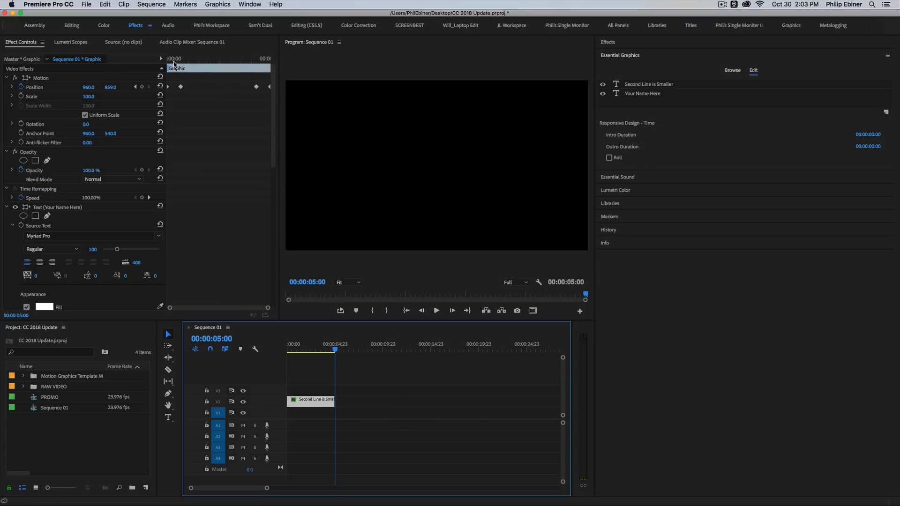
left_click_drag(173, 59, 127, 60)
left_click(865, 136)
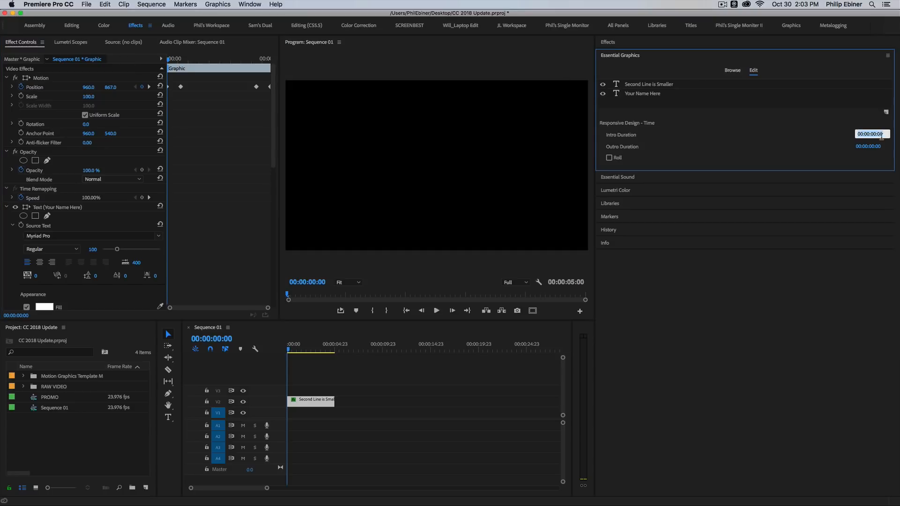
left_click(350, 380)
left_click_drag(289, 350, 292, 351)
left_click(304, 405)
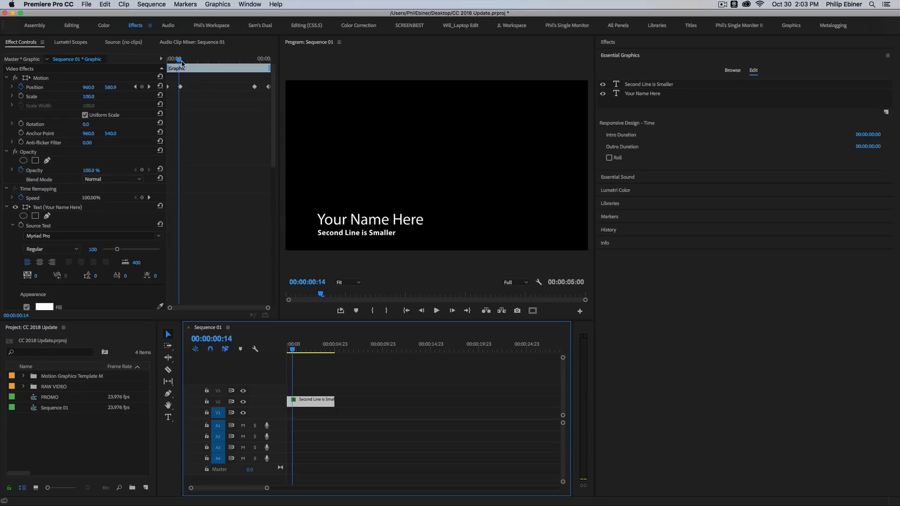
left_click_drag(181, 60, 182, 62)
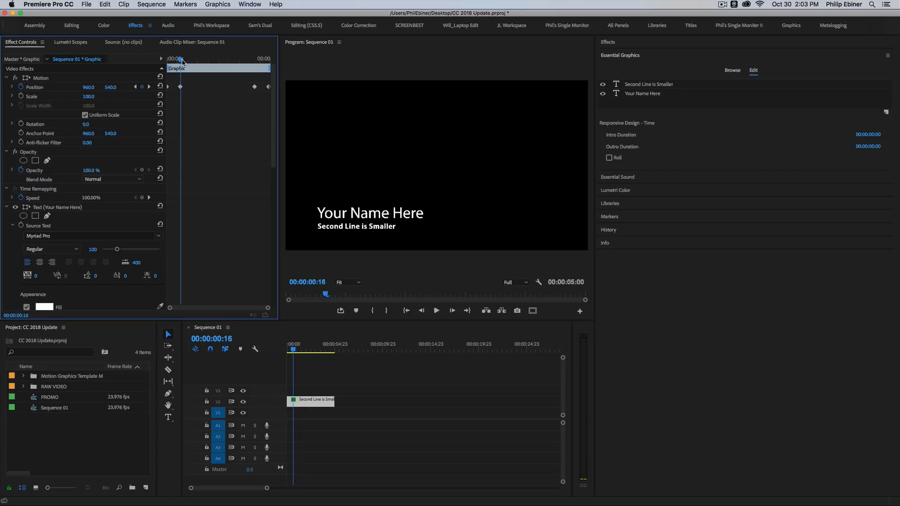
left_click(871, 134)
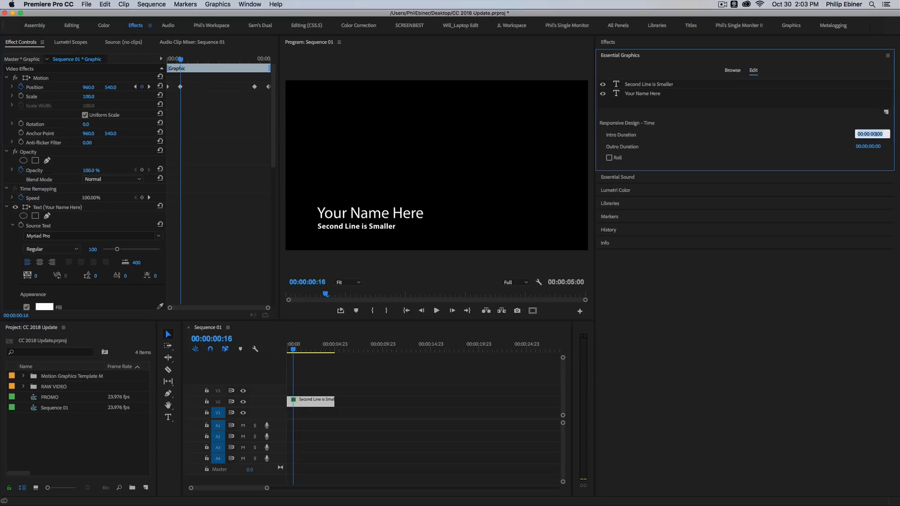
left_click(878, 134)
key("Return")
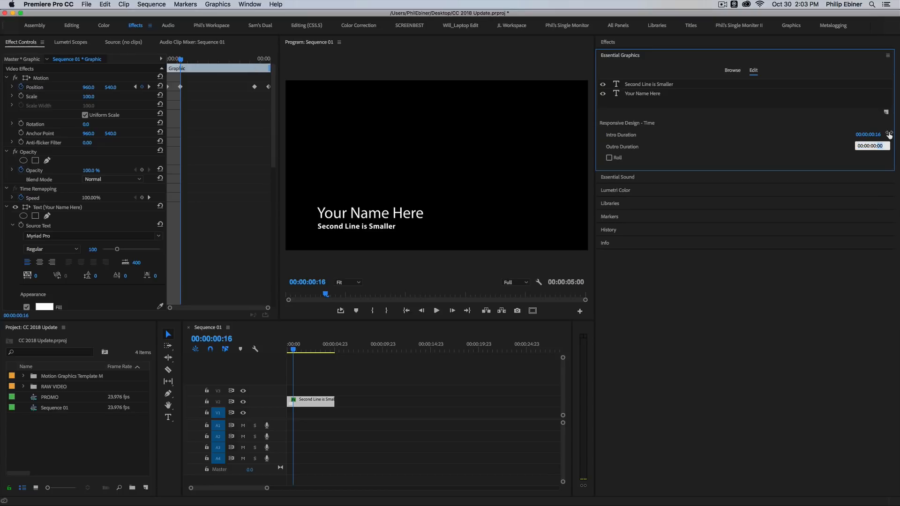
Step: Set the Outro Duration to 00:00:01:00, and adjust the outro and intro regions on the graphic's keyframe timeline to 00:00:00:23 each
left_click(870, 145)
key("Return")
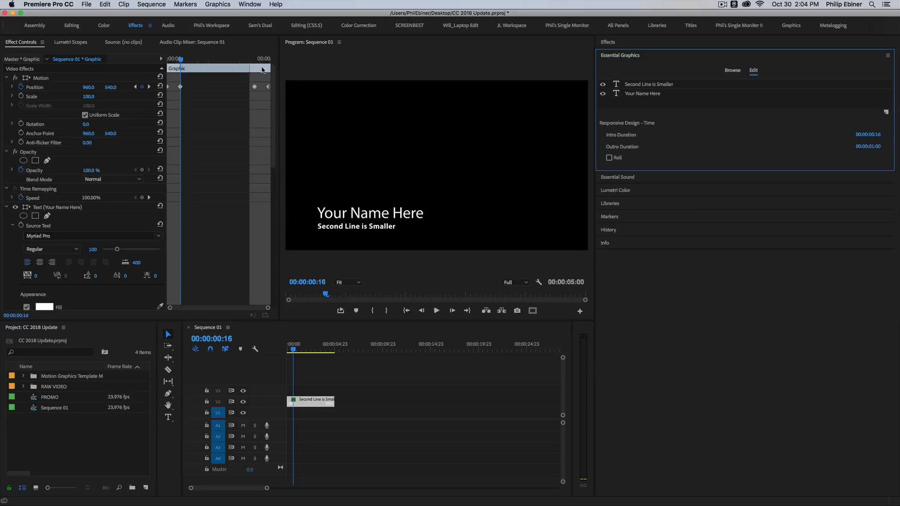
mouse_move(249, 68)
left_mouse_down()
mouse_move(228, 68)
mouse_move(251, 68)
left_mouse_up()
left_click_drag(180, 67, 187, 68)
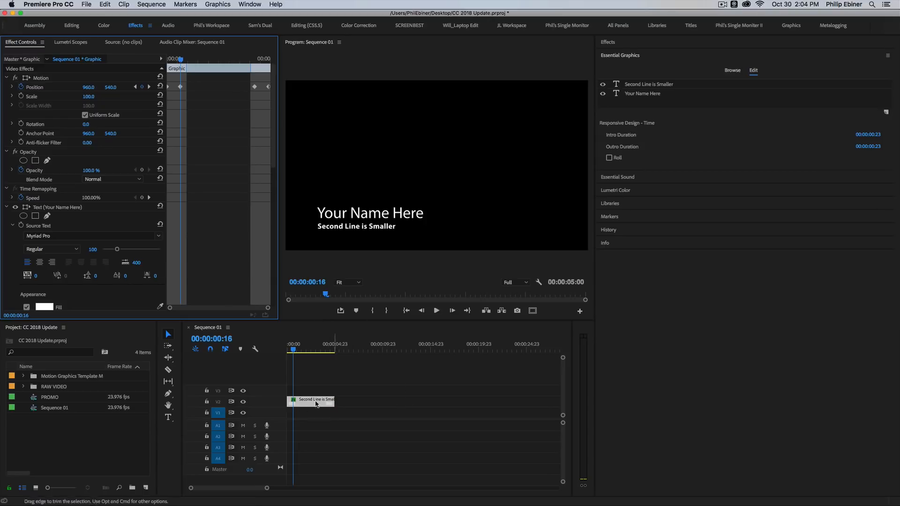
Step: Test the protected outro by extending the graphic clip to 00:00:13:01 and 00:00:21:20, and play its ending
left_click_drag(339, 399, 411, 400)
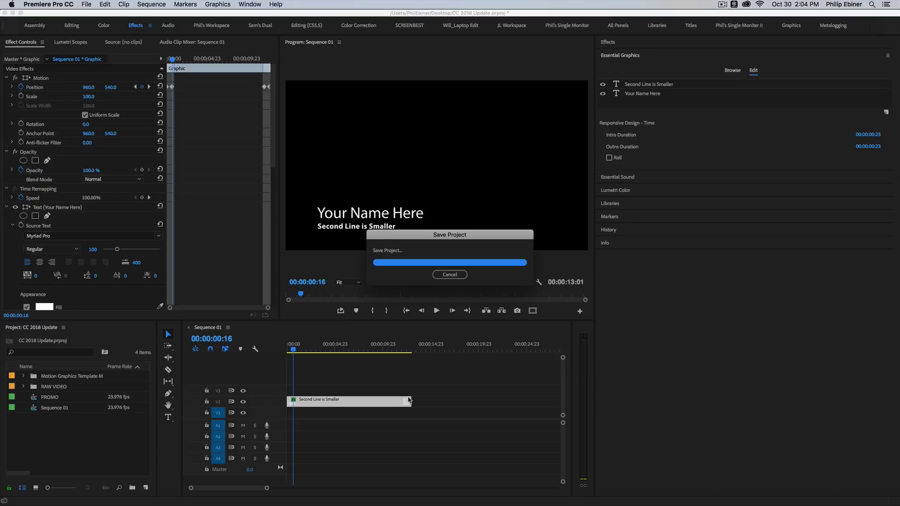
left_click_drag(408, 401, 492, 401)
left_click(486, 347)
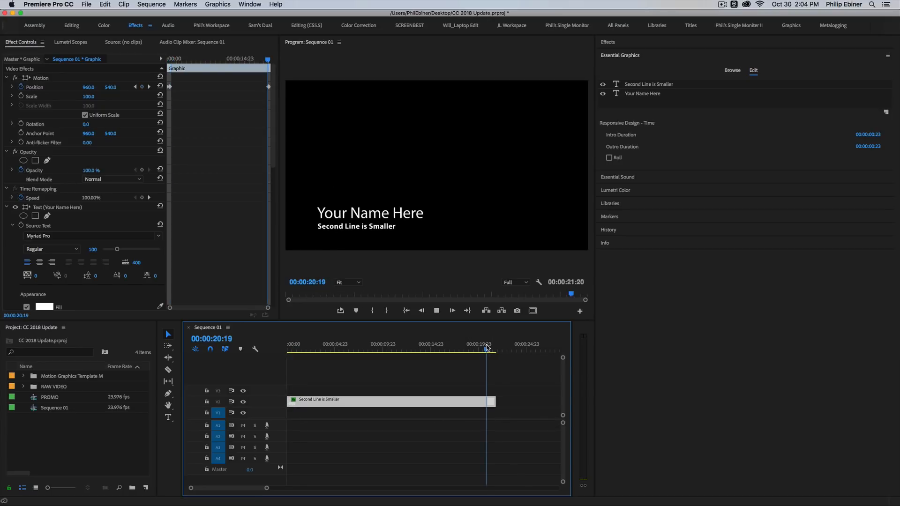
key("space")
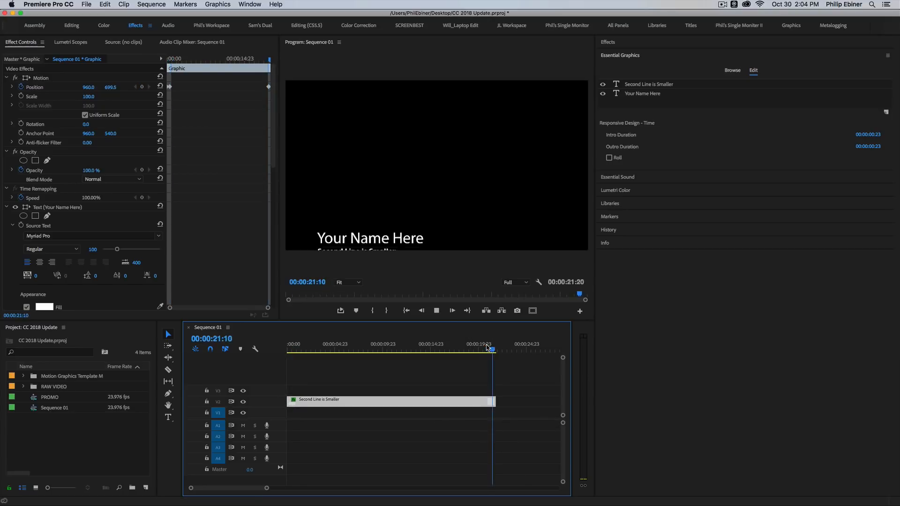
Step: Shorten the graphic clip to 00:00:09:09, extend it to 00:00:10:06, and play part of the lower third
left_click(371, 348)
left_click_drag(485, 399, 376, 400)
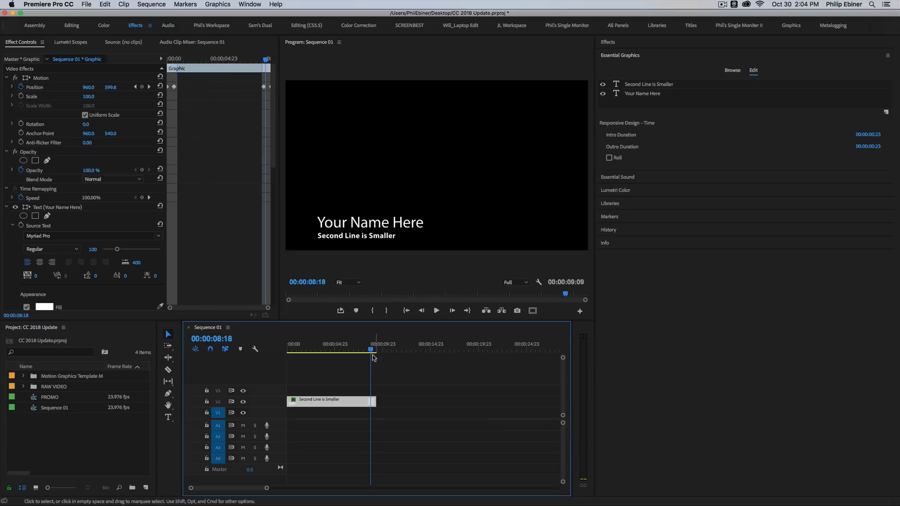
left_click(348, 339)
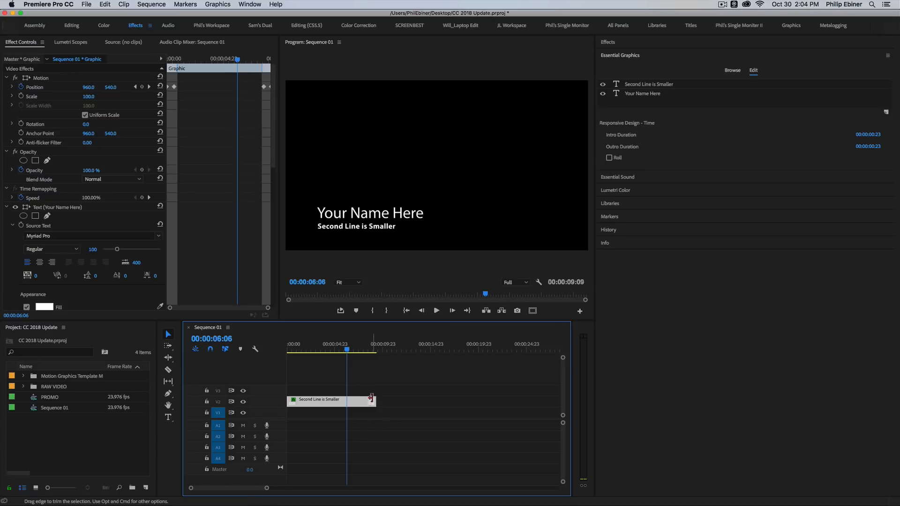
left_click_drag(375, 401, 384, 400)
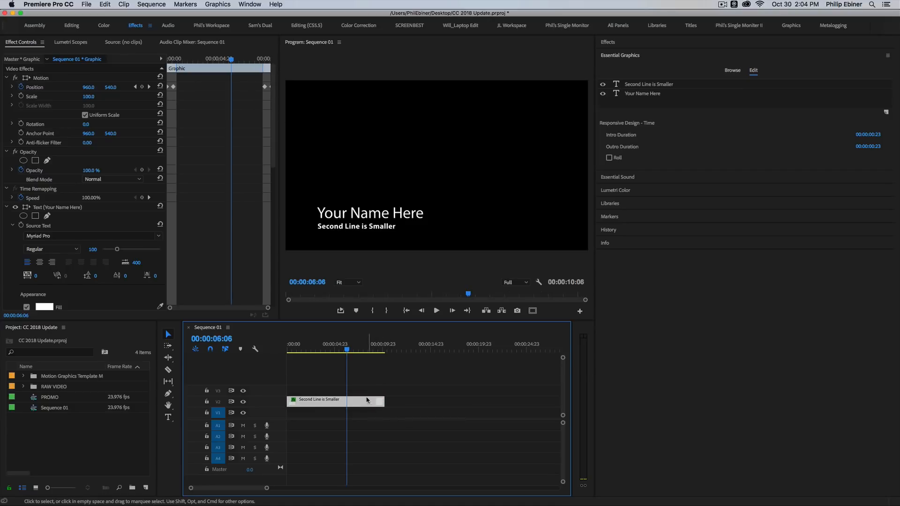
key("space")
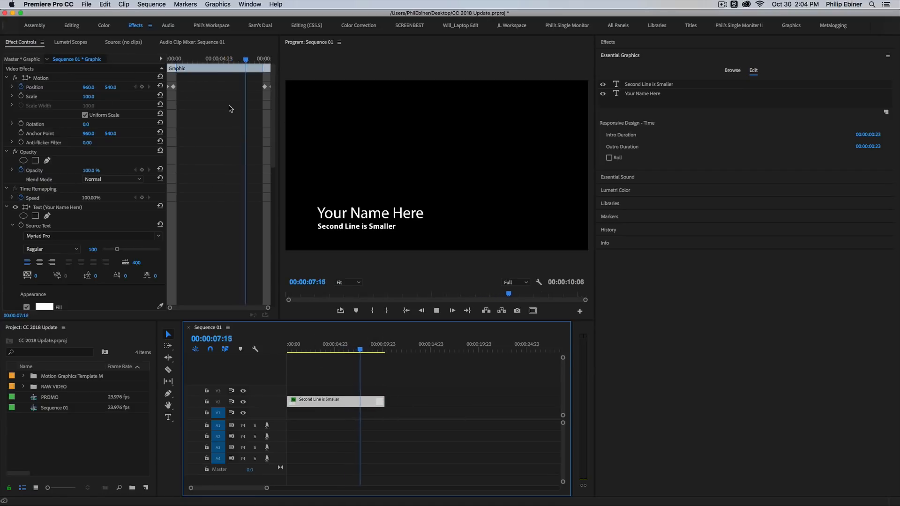
key("space")
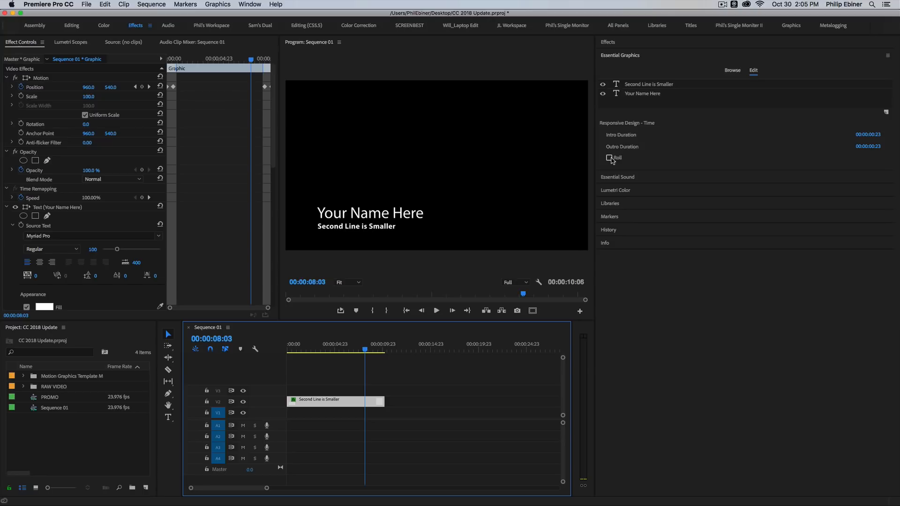
Step: Delete the lower third graphic clip from the sequence
left_click(627, 271)
left_click_drag(426, 390, 329, 424)
key("Delete")
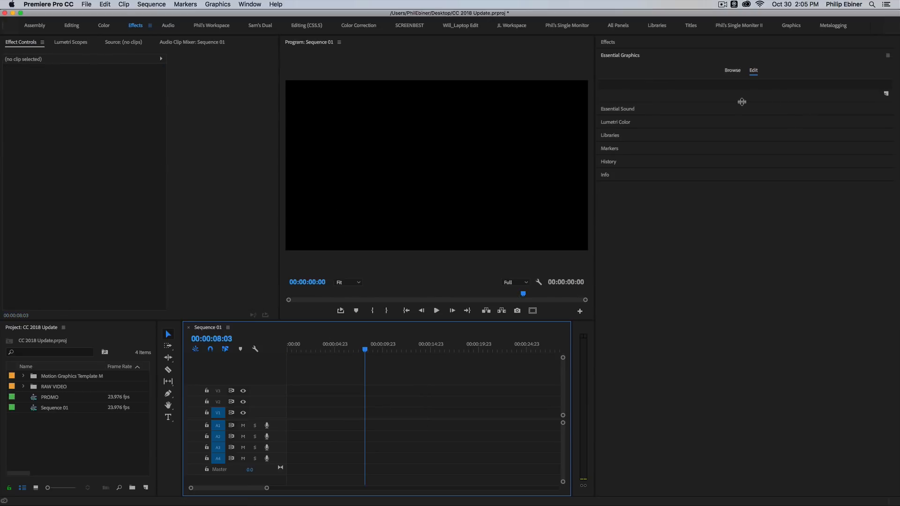
Step: Add a new horizontal text layer and place it near the middle of the frame at about 561, 473
left_click(887, 94)
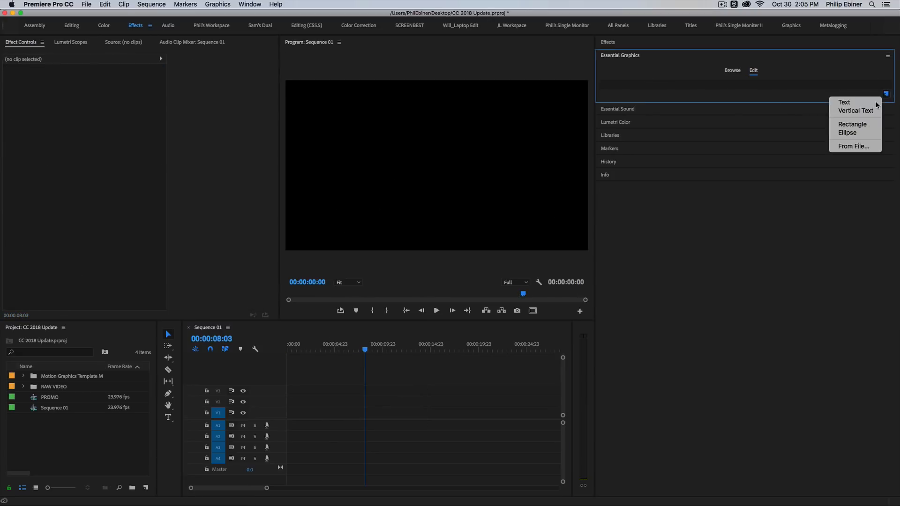
left_click(874, 104)
left_click_drag(461, 161, 397, 151)
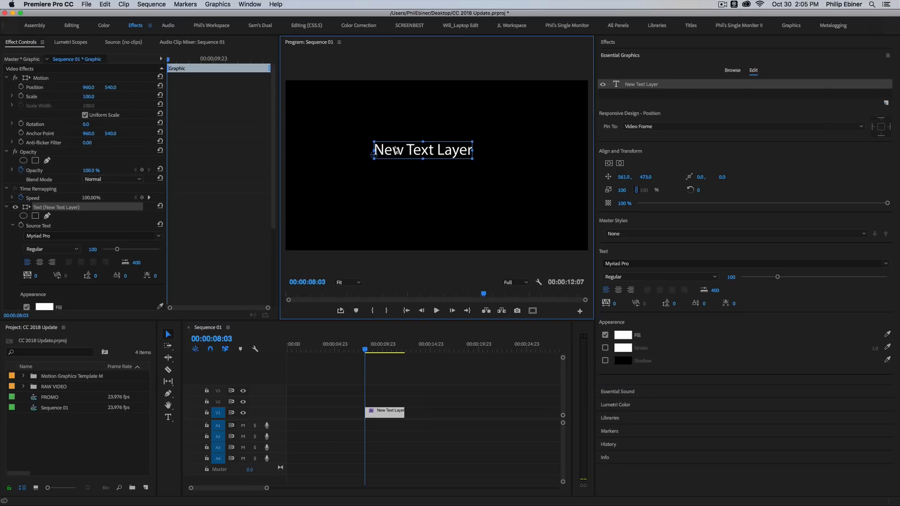
Step: Repeat "New Text Layer" on many lines within the text layer, and move the text block to about 606, 263
double_click(429, 149)
key("super+c")
key("super+v")
key("Return")
key("super+v")
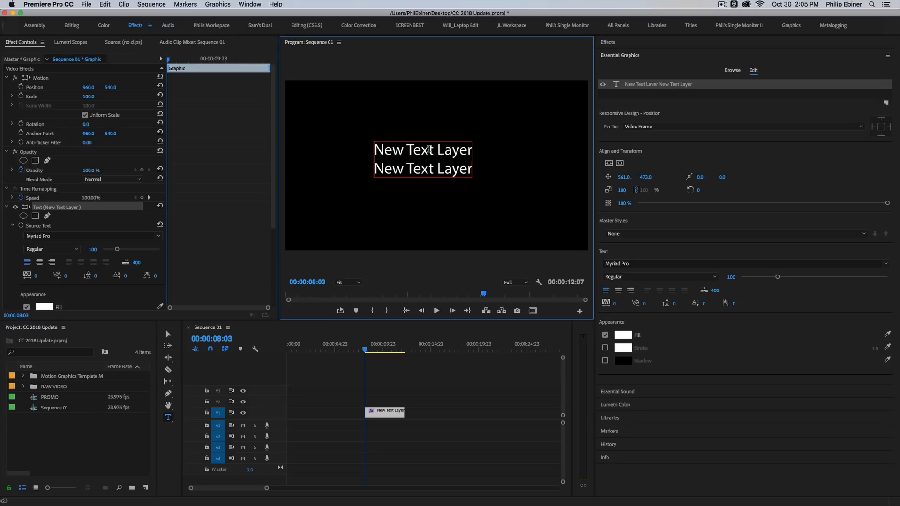
key("Return")
key("super+v")
key("Return")
key("super+v")
key("Return")
key("super+v")
key("Return")
key("super+v")
key("Return")
key("super+v")
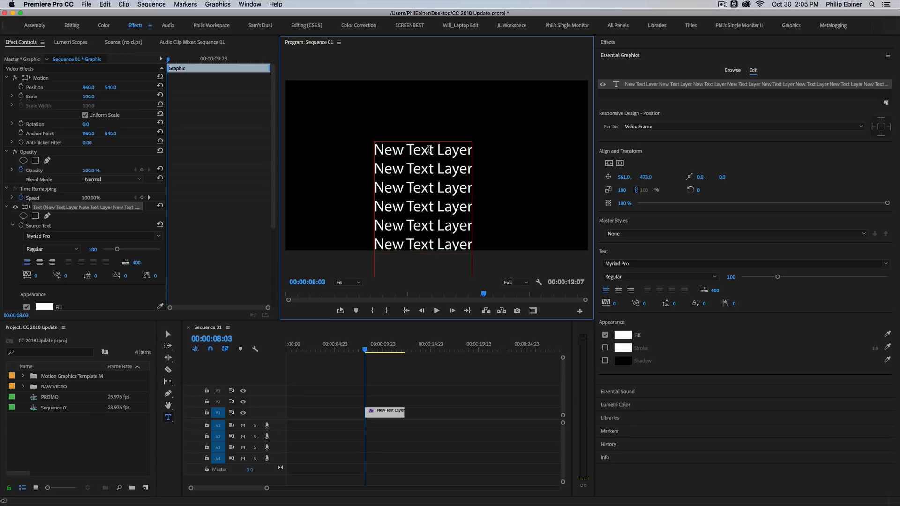
key("Escape")
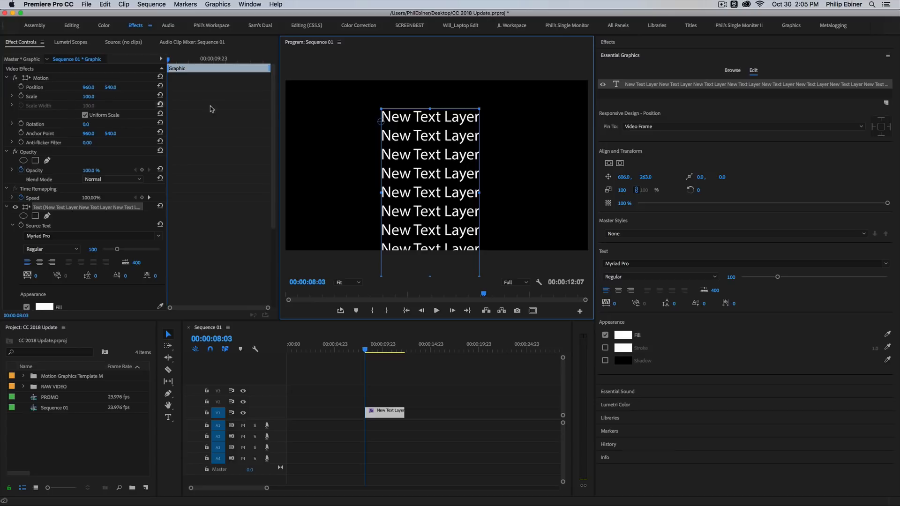
Step: Deselect the text layer, enable Roll for the graphic, and play the sequence from just before the clip to preview the rolling credits
left_click(33, 188)
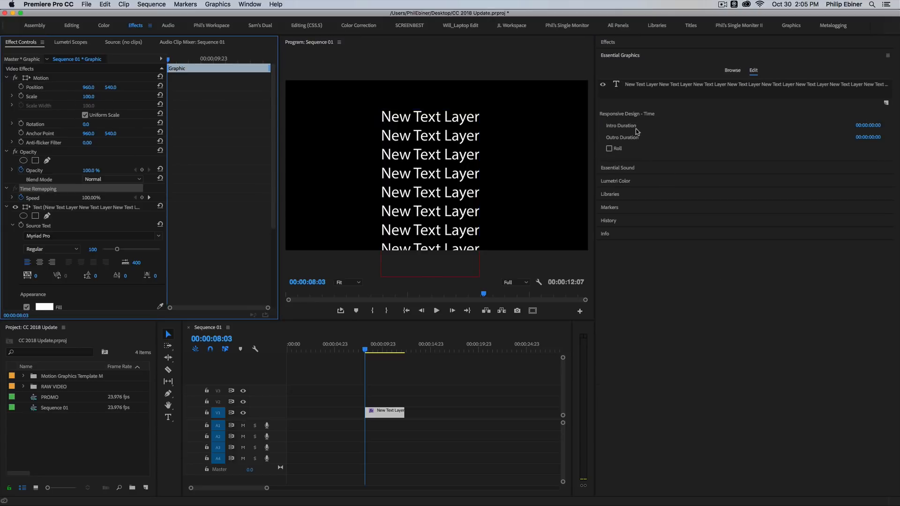
left_click(608, 148)
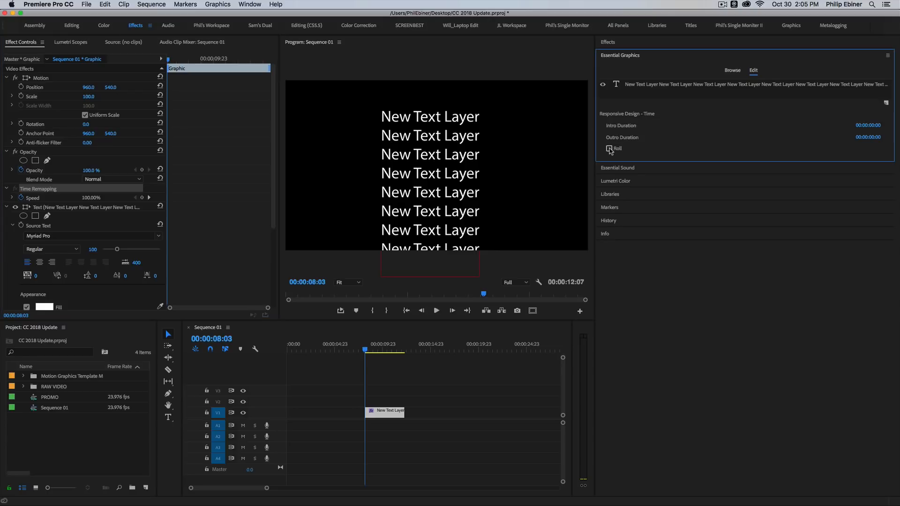
mouse_move(365, 351)
left_mouse_down()
mouse_move(378, 351)
mouse_move(363, 353)
left_mouse_up()
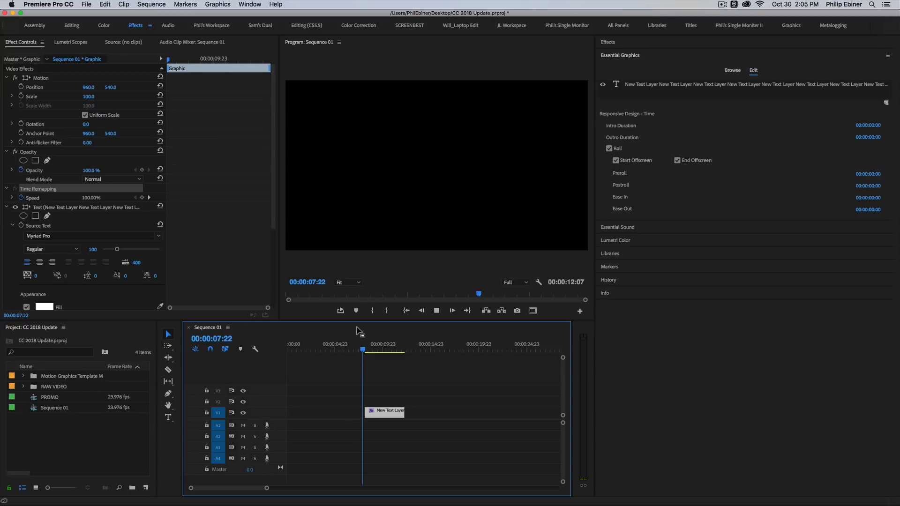
key("space")
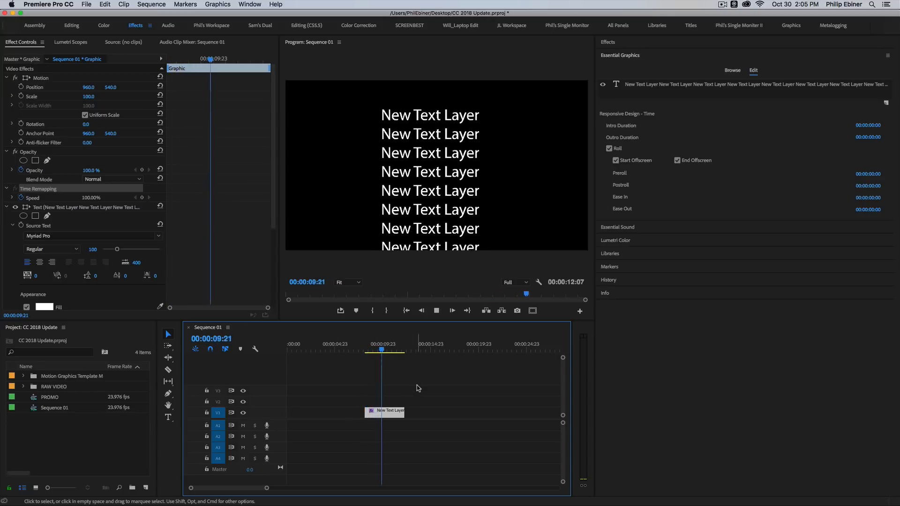
key("space")
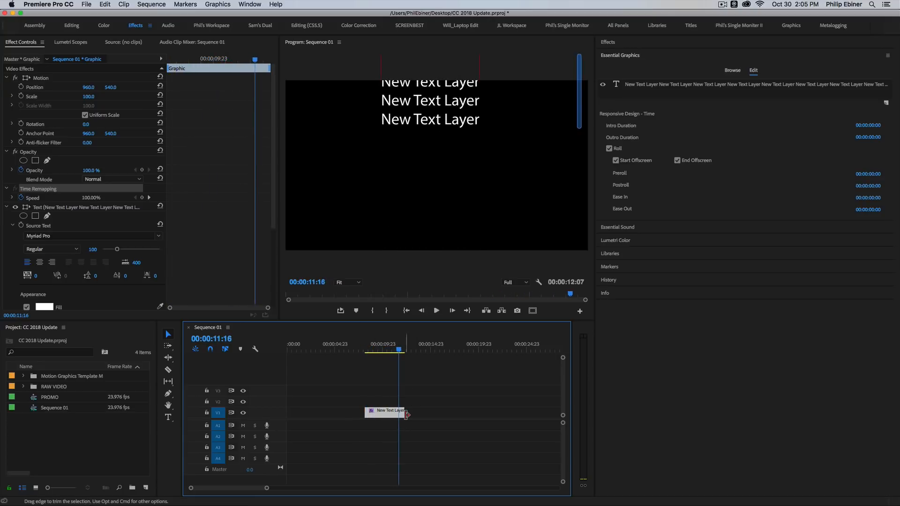
Step: Test a slower roll by extending the text clip to 00:00:20:17, and preview the credits by playing and scrubbing
left_click_drag(406, 414, 484, 414)
left_click(368, 352)
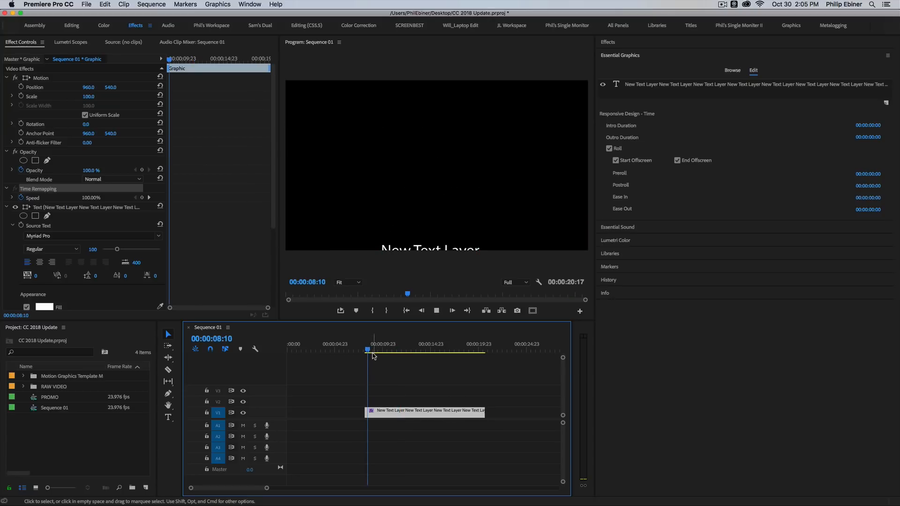
key("space")
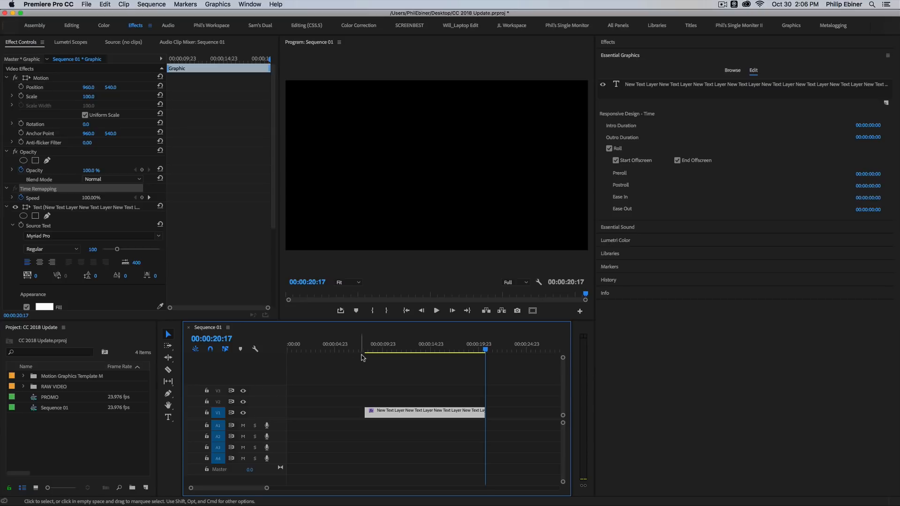
left_click_drag(366, 348, 418, 348)
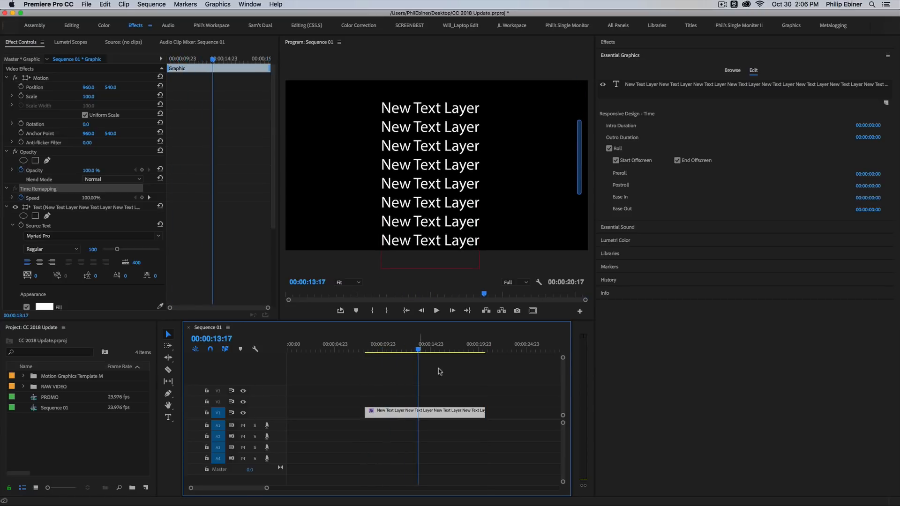
Step: Shorten the text clip to end at 00:00:12:05 and set the roll's Ease In and Ease Out to 00:00:01:00 each
left_click_drag(484, 411, 404, 410)
left_click(379, 351)
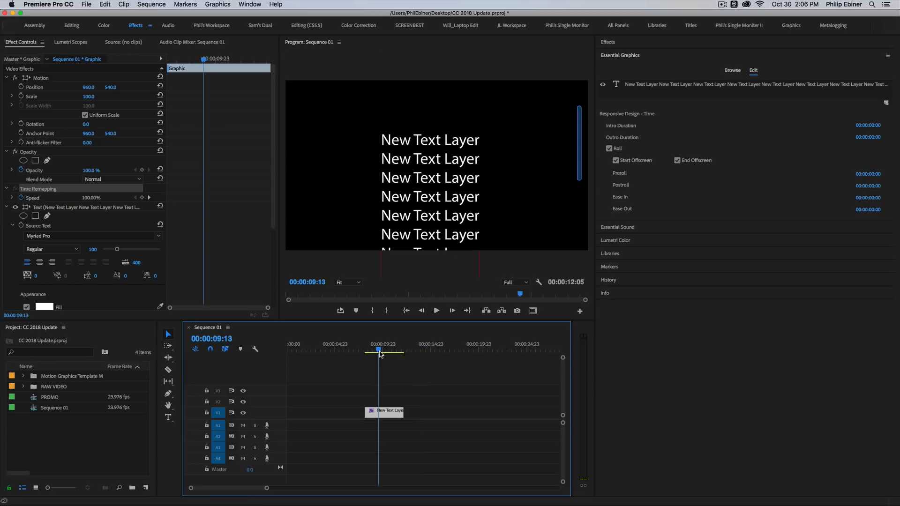
left_click(871, 196)
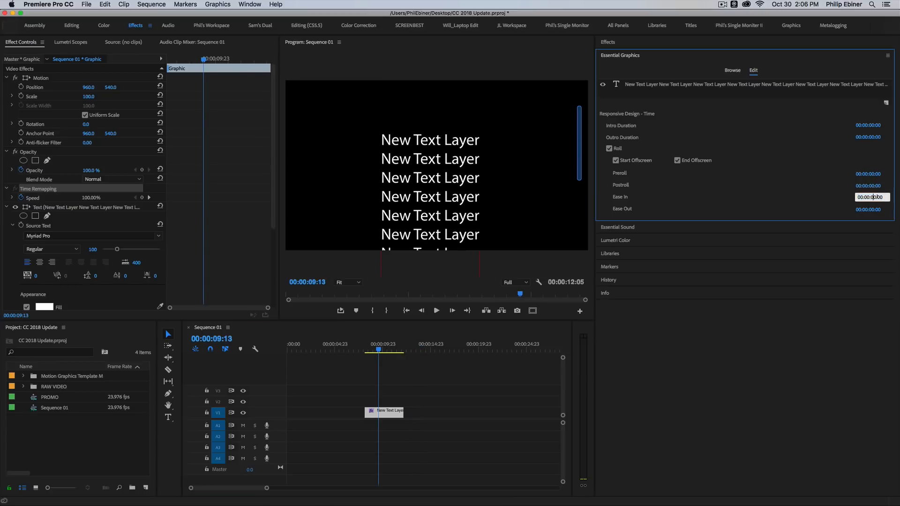
left_click(873, 209)
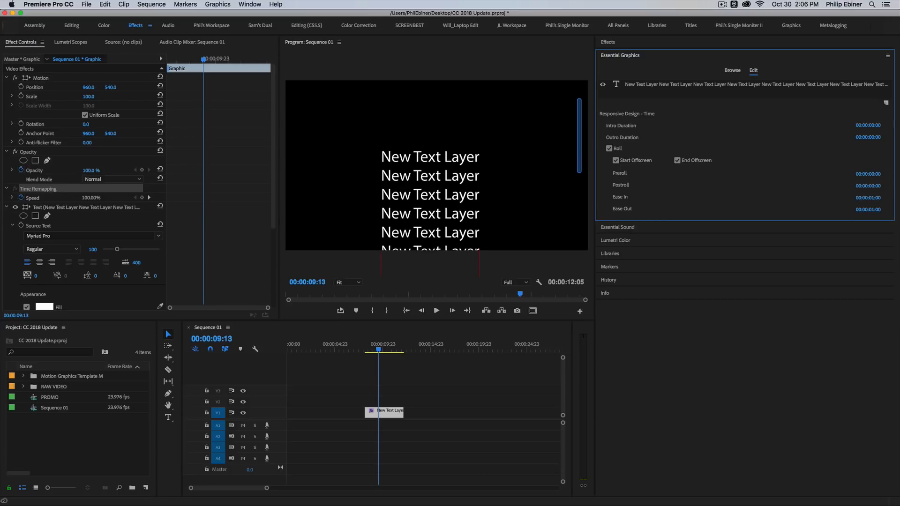
Step: Play the rolling credits twice from the start of the clip to review the easing
left_click(363, 349)
key("space")
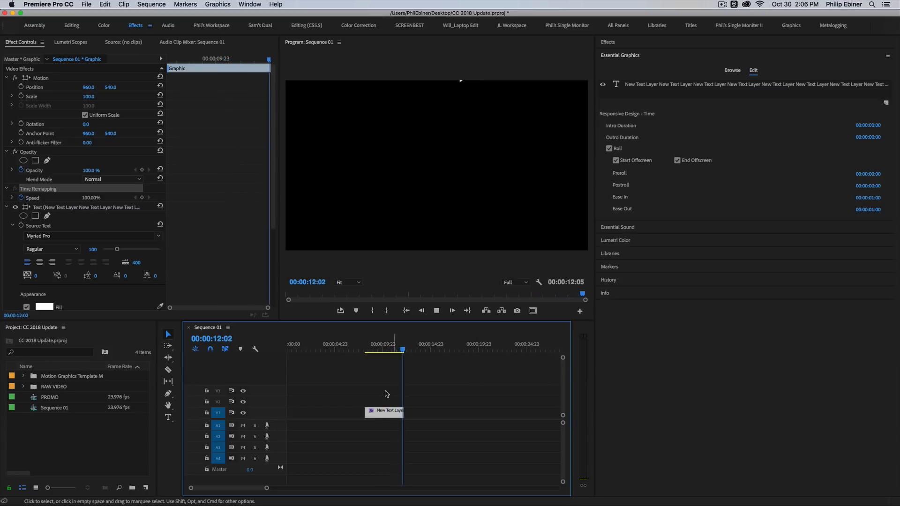
left_click(366, 349)
key("space")
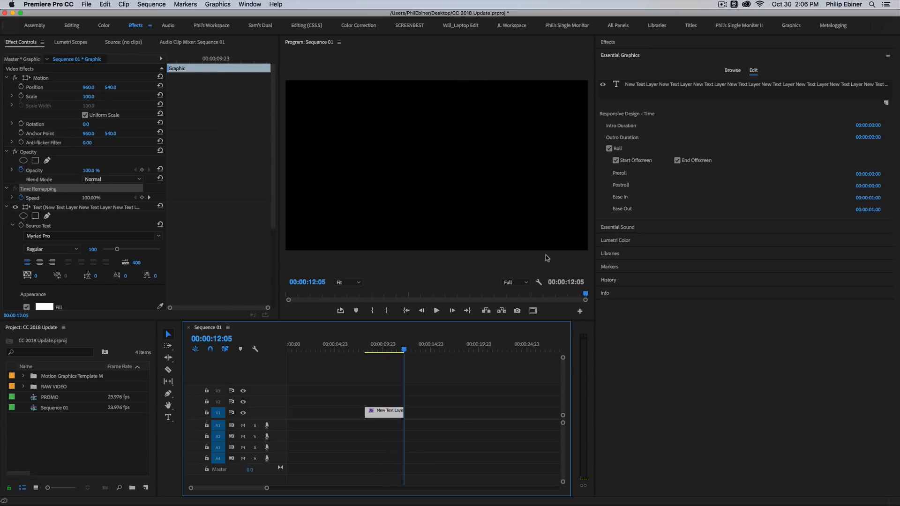
Step: Set the roll's Ease In and Ease Out to 00:00:00:00 and extend the text clip to end at 00:00:15:20
left_click(872, 197)
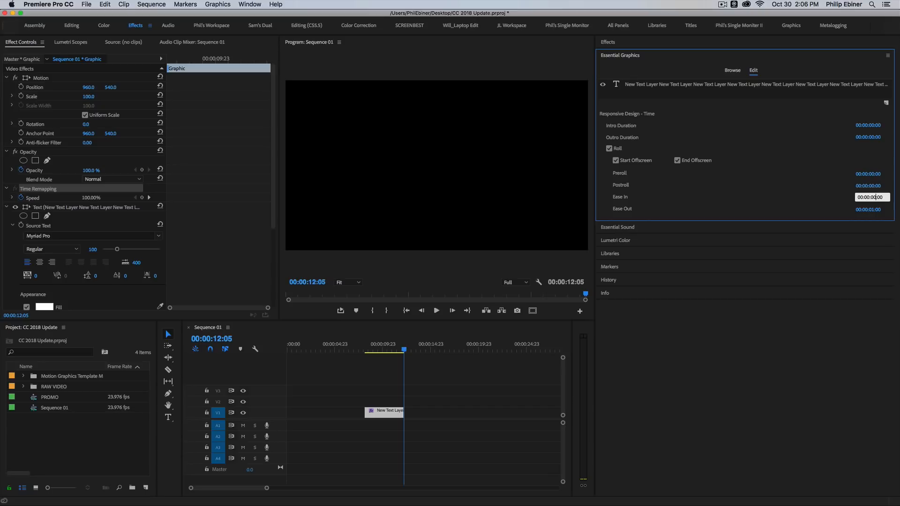
left_click(873, 209)
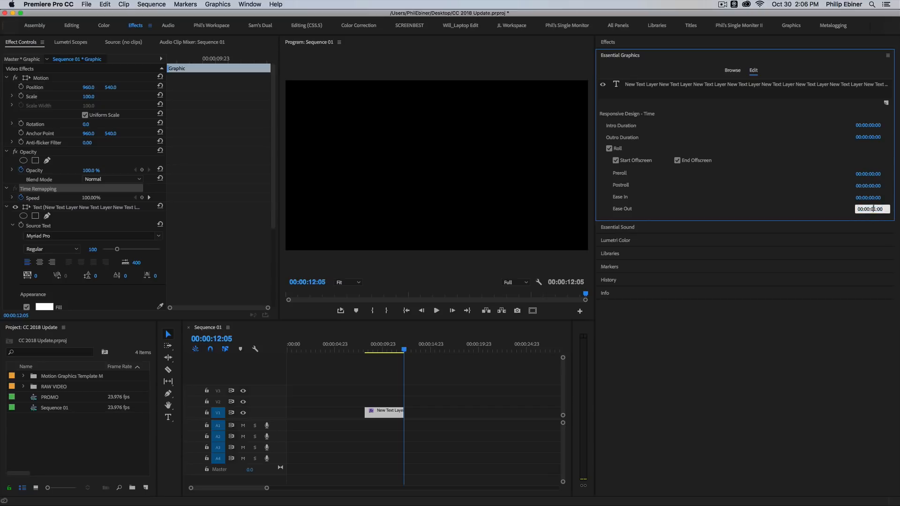
key("Return")
left_click(375, 350)
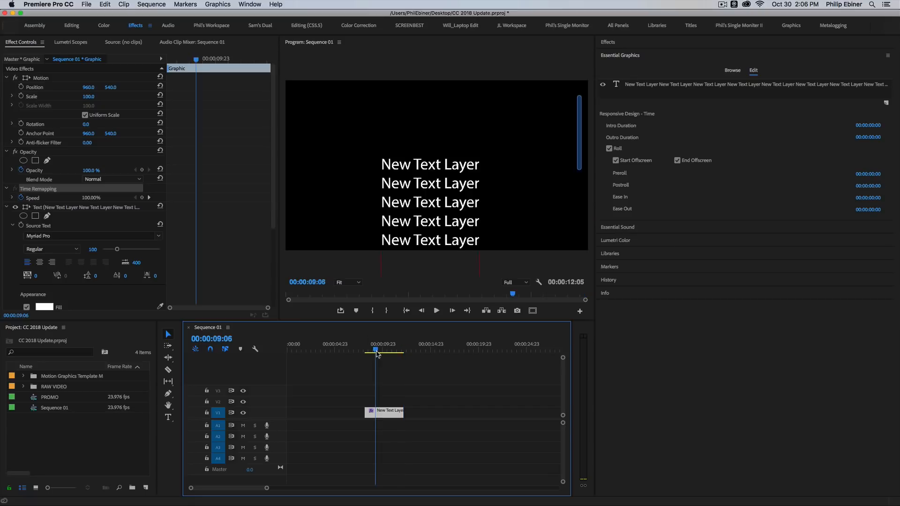
left_click_drag(408, 408, 441, 405)
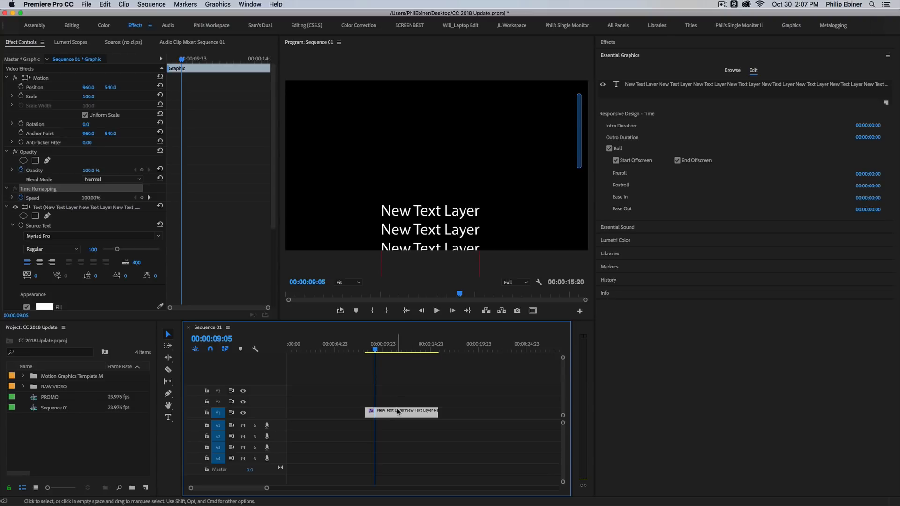
Step: View the text layer's editing properties and the library of motion graphics templates
left_click(746, 85)
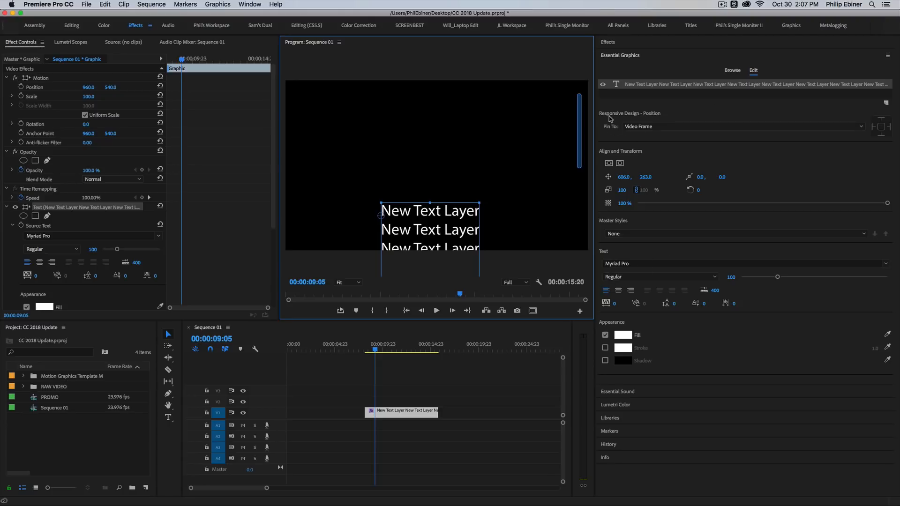
left_click(732, 71)
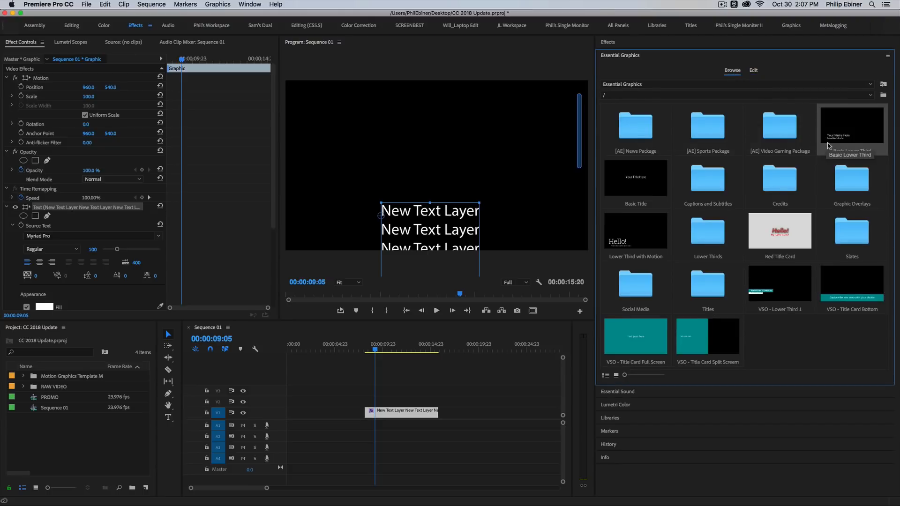